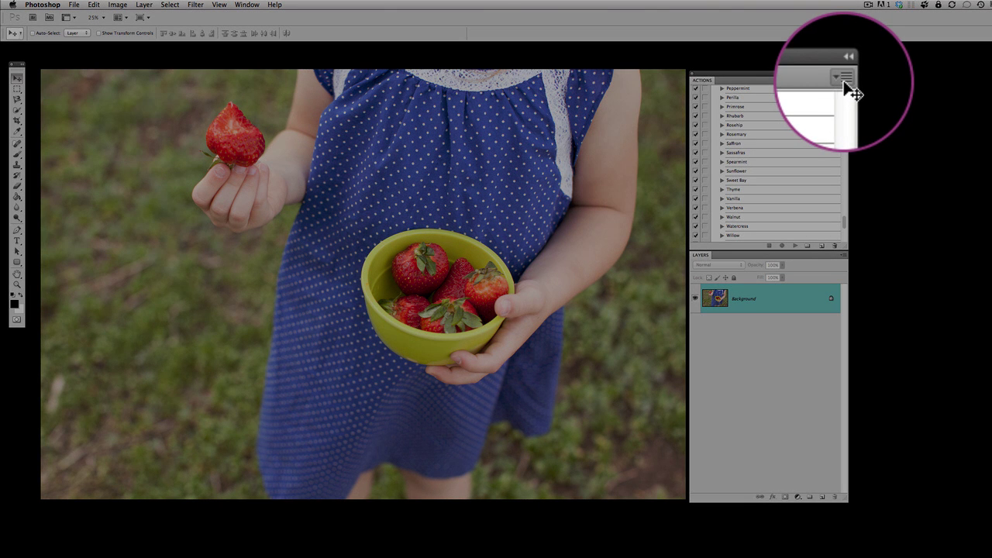
Step: Create a new empty action set named 'Strawberry Session' from the Actions panel menu
click(844, 81)
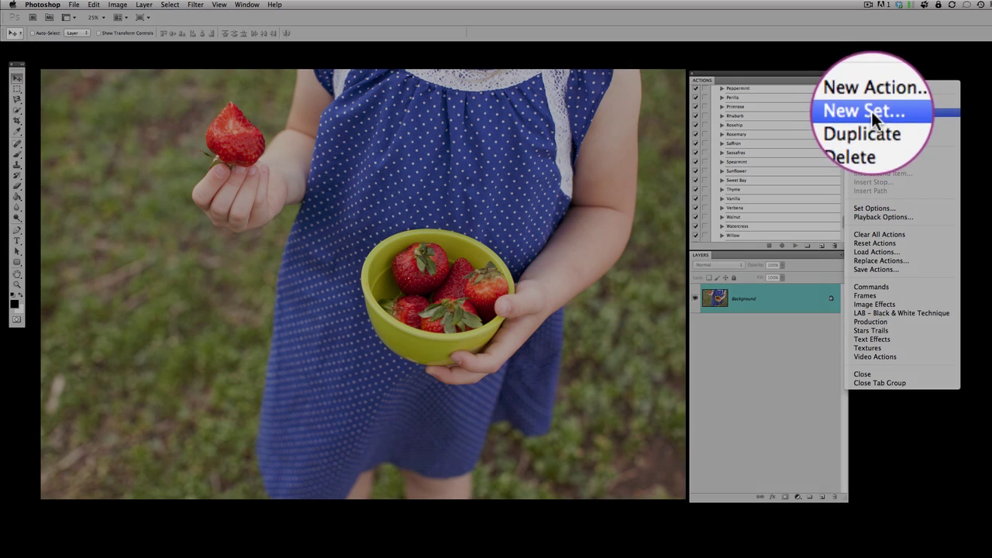
click(871, 113)
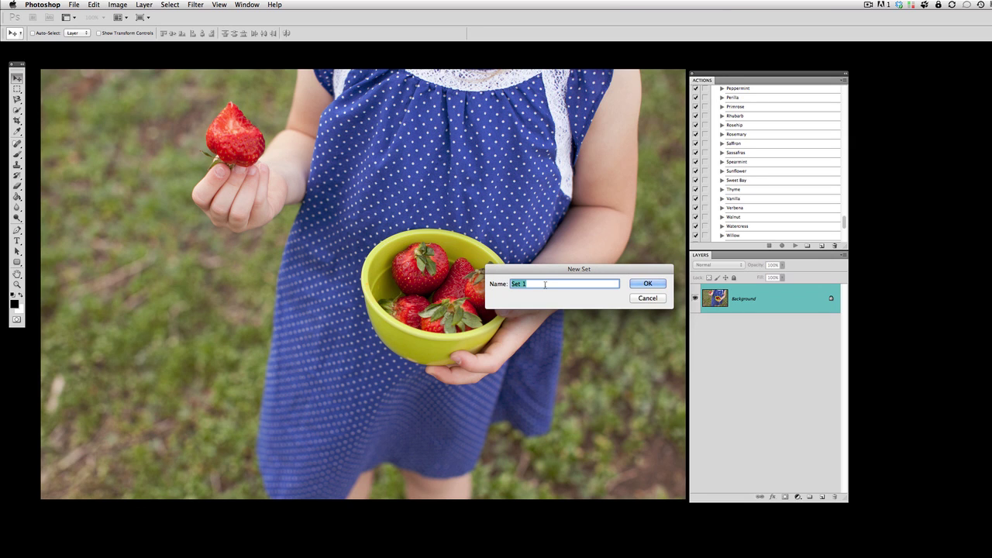
text(Strawberry Session)
click(648, 284)
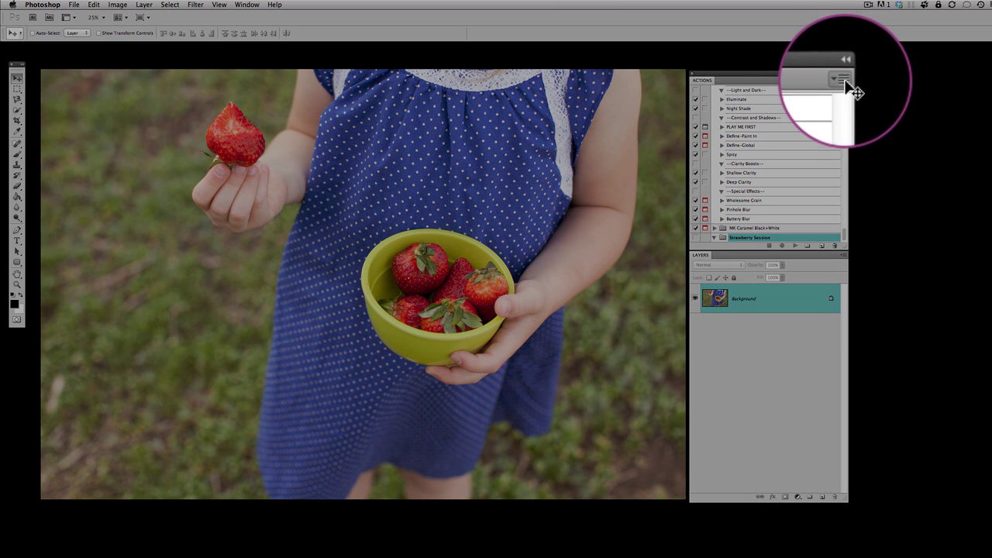
Step: Create a red-coded action named 'Strawberry 1' in the set and start recording it
click(843, 79)
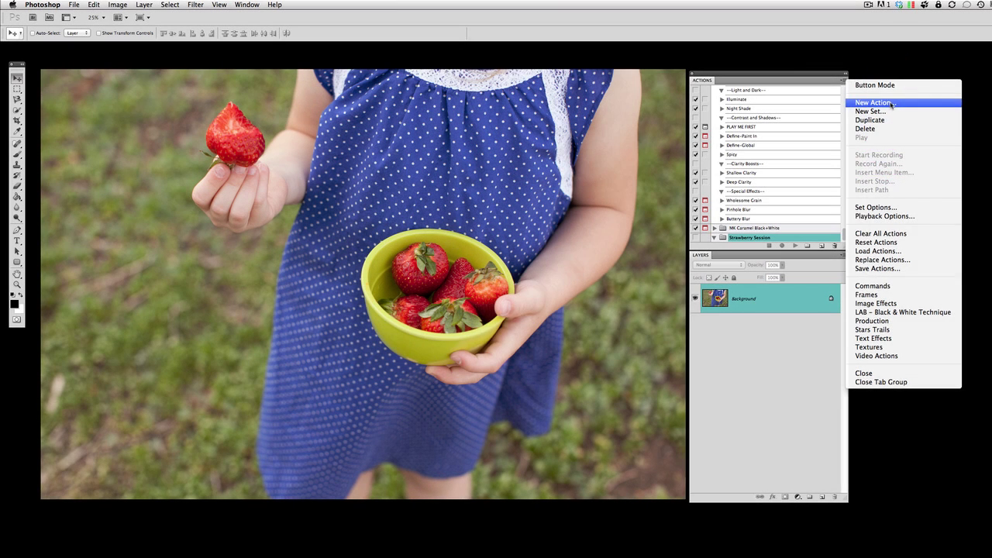
click(892, 104)
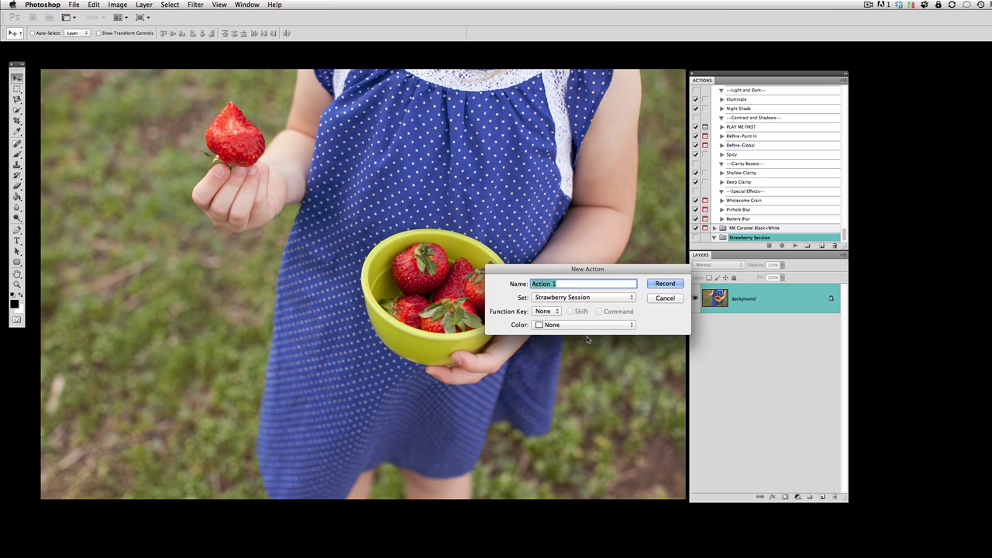
text(Strawberry 1)
click(617, 326)
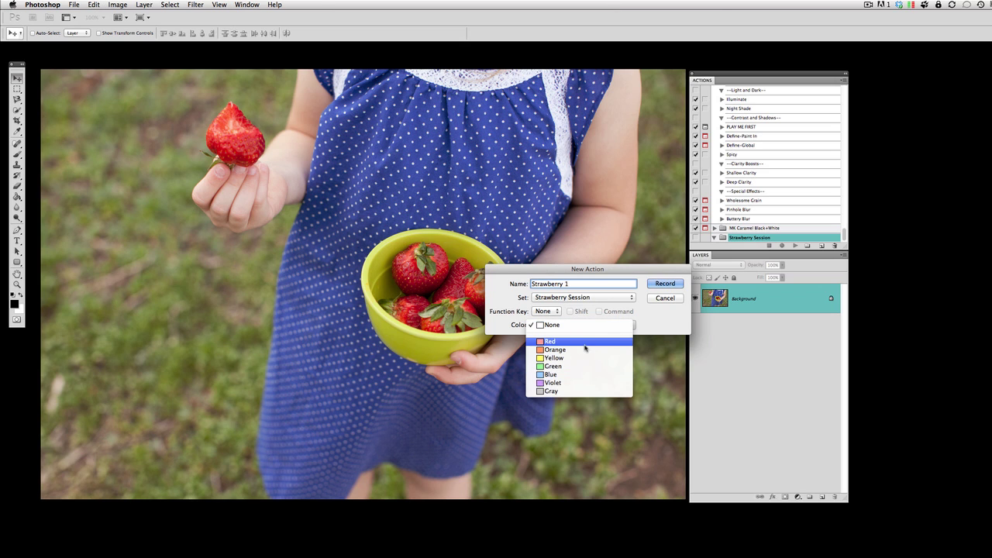
click(585, 342)
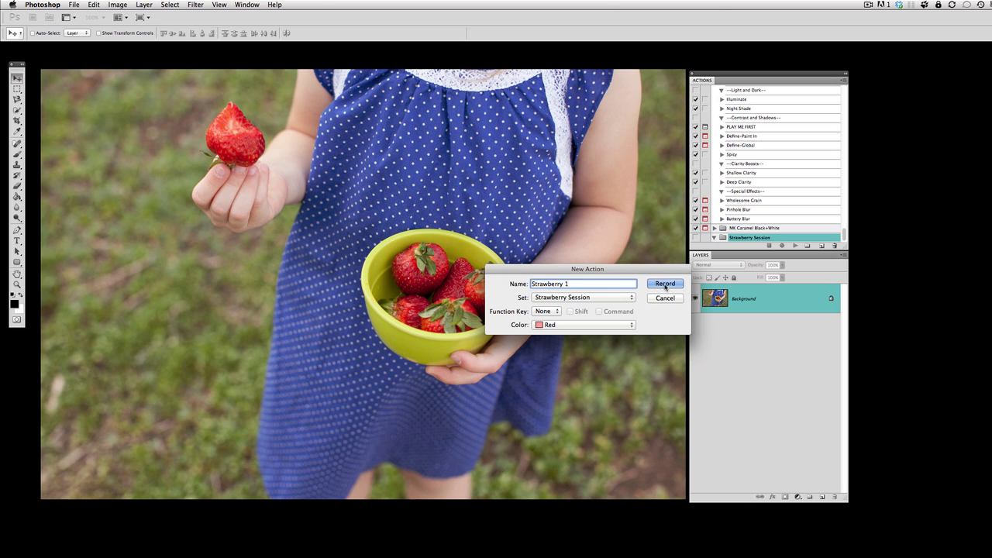
click(665, 285)
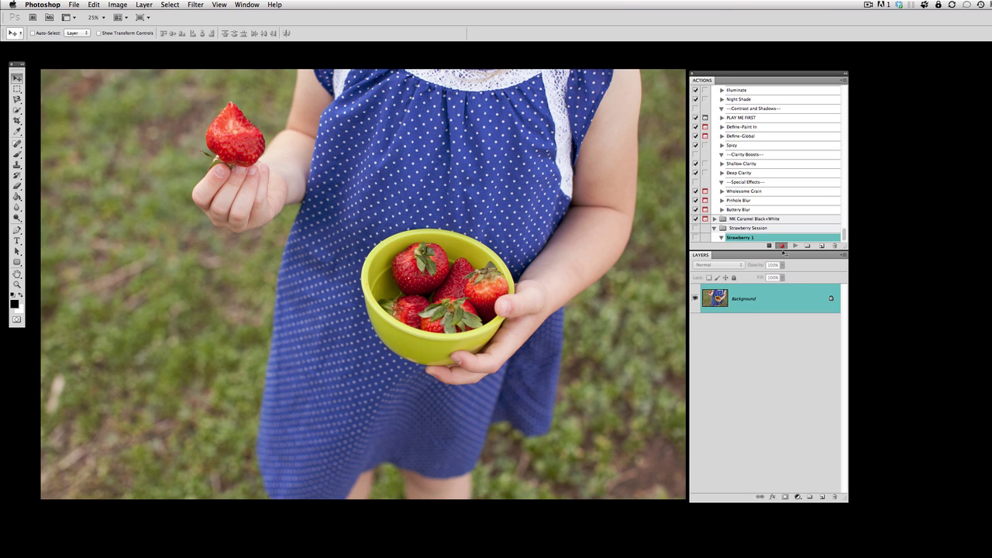
Step: Play the Spicy action to add a Spicy layer group and inspect its contents
click(762, 147)
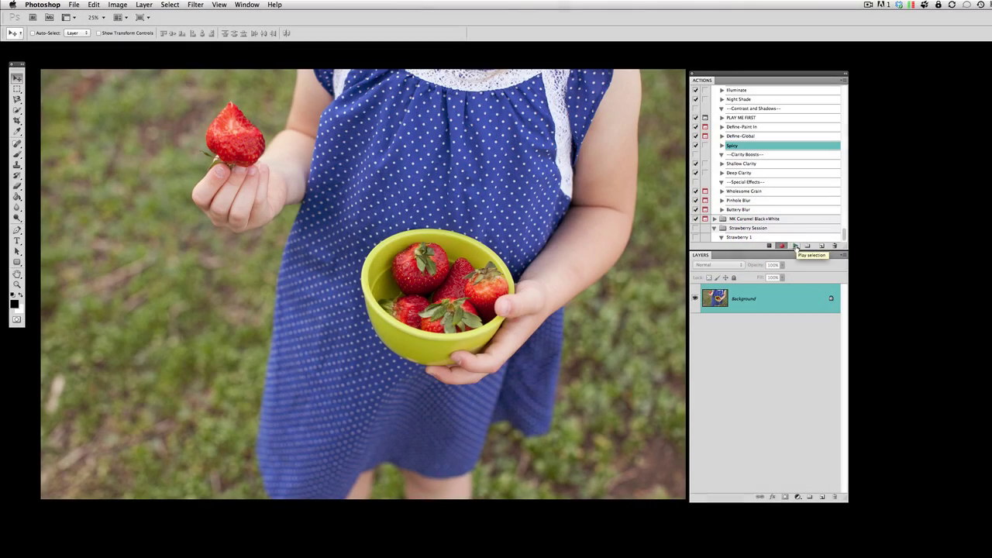
click(796, 246)
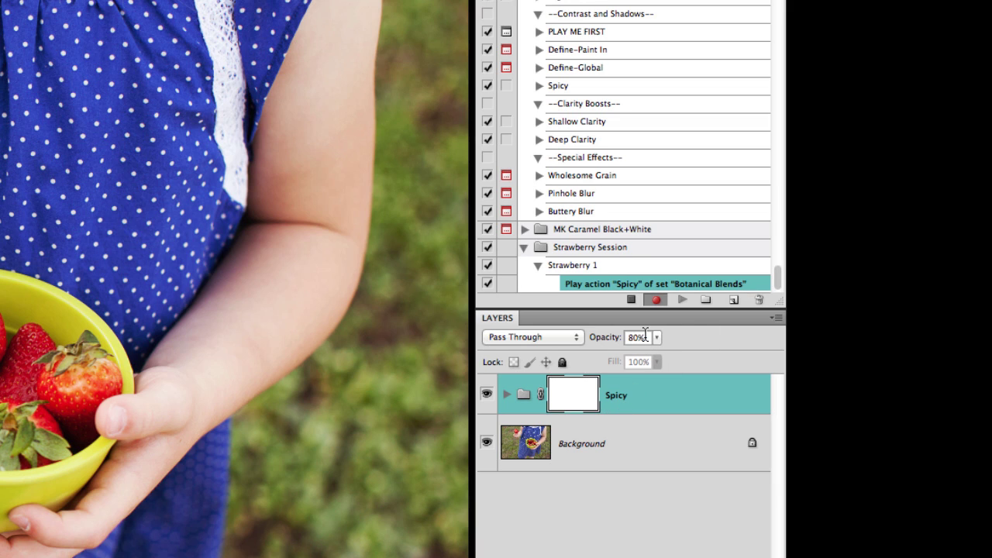
click(505, 395)
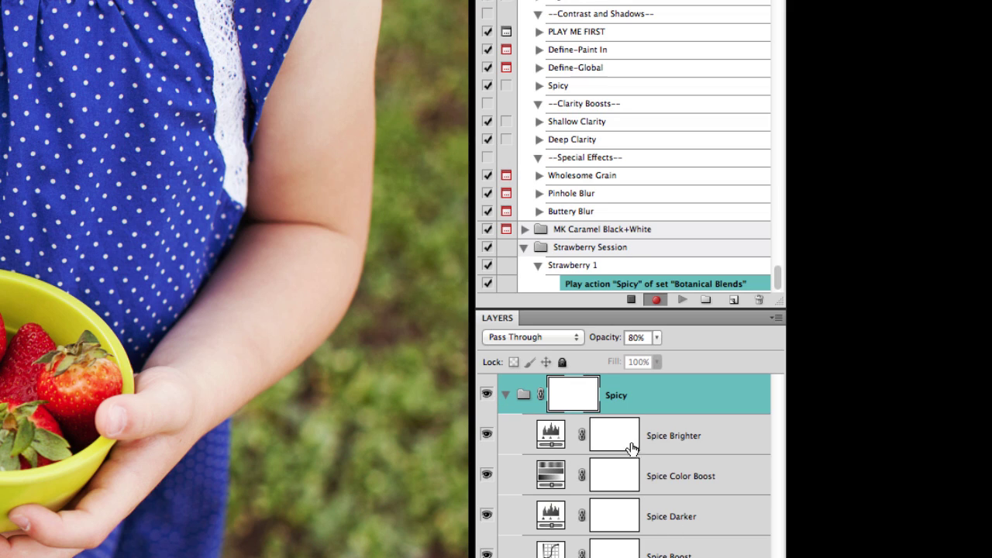
click(506, 395)
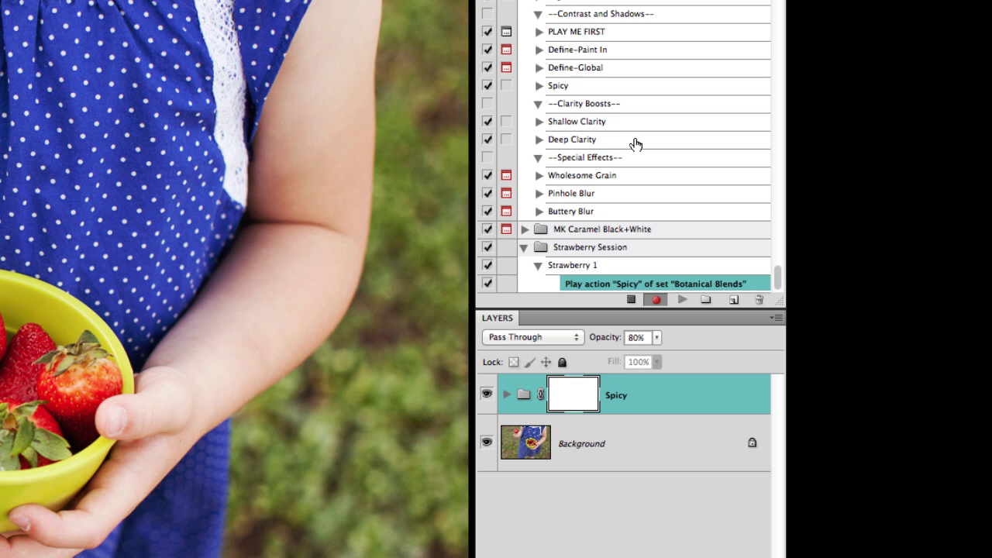
Step: Scroll the Actions list and select the Rosemary action
scroll(635, 147, up, 5)
scroll(636, 151, down, 2)
scroll(635, 151, up, 4)
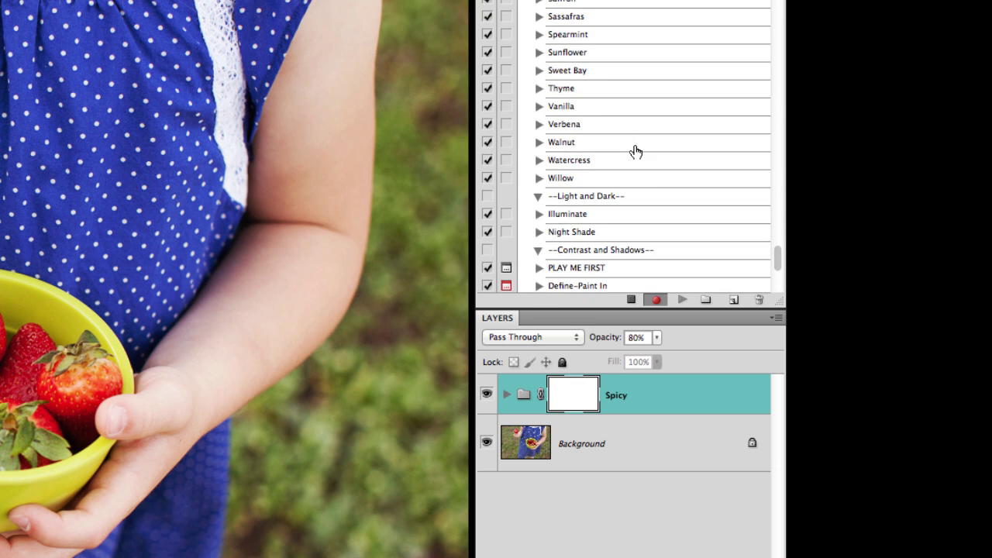
scroll(635, 151, up, 1)
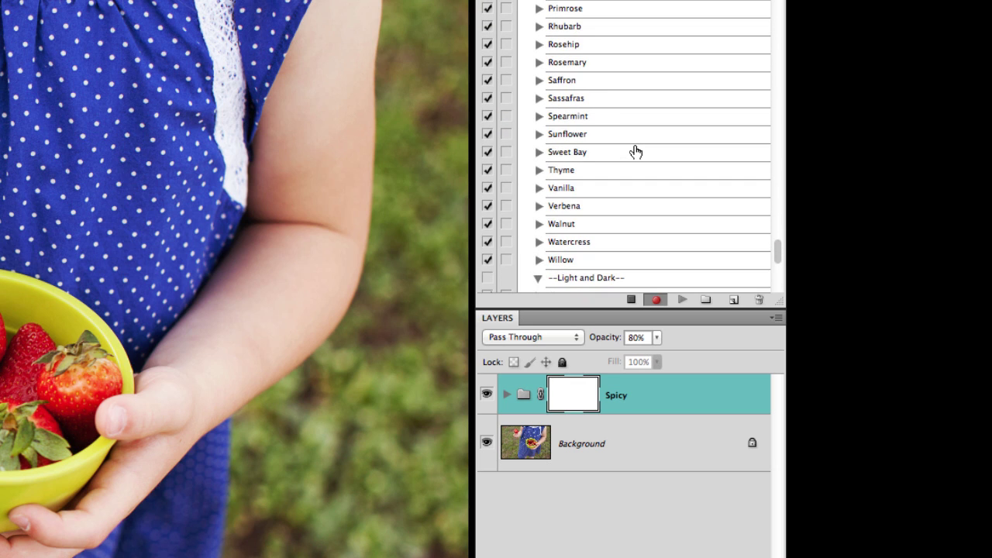
click(600, 65)
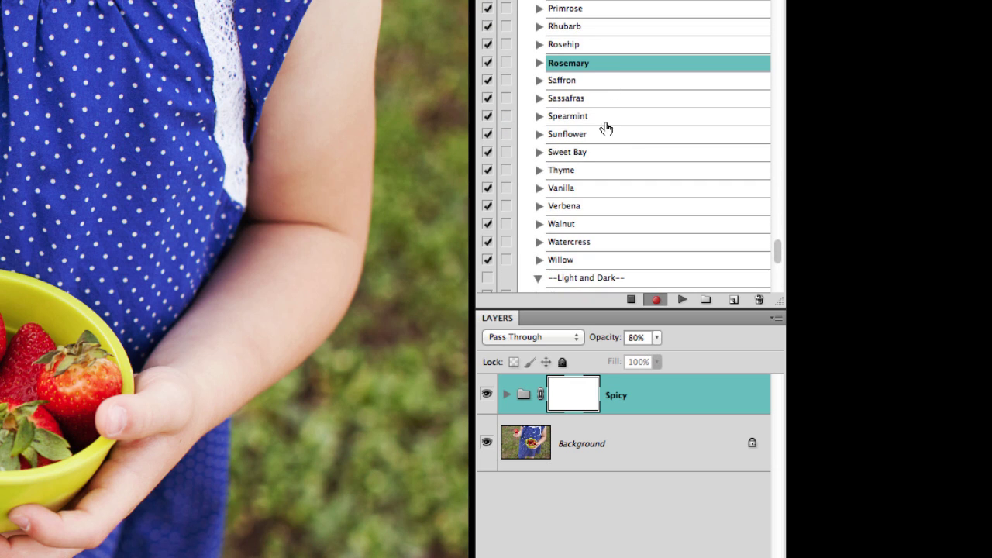
Step: Play Rosemary and set the Rosemary layer group's opacity to 35%
click(679, 300)
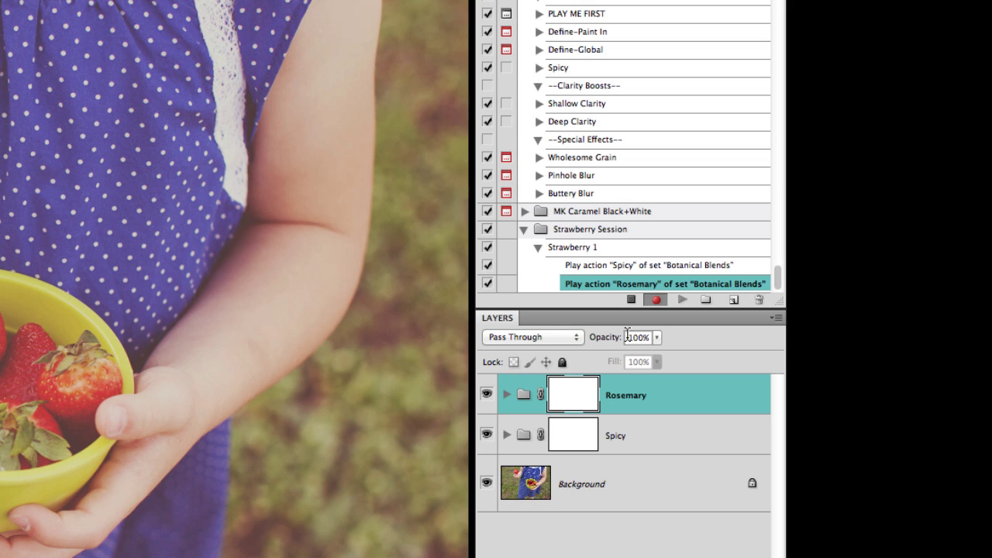
drag(627, 335, 698, 336)
text(35)
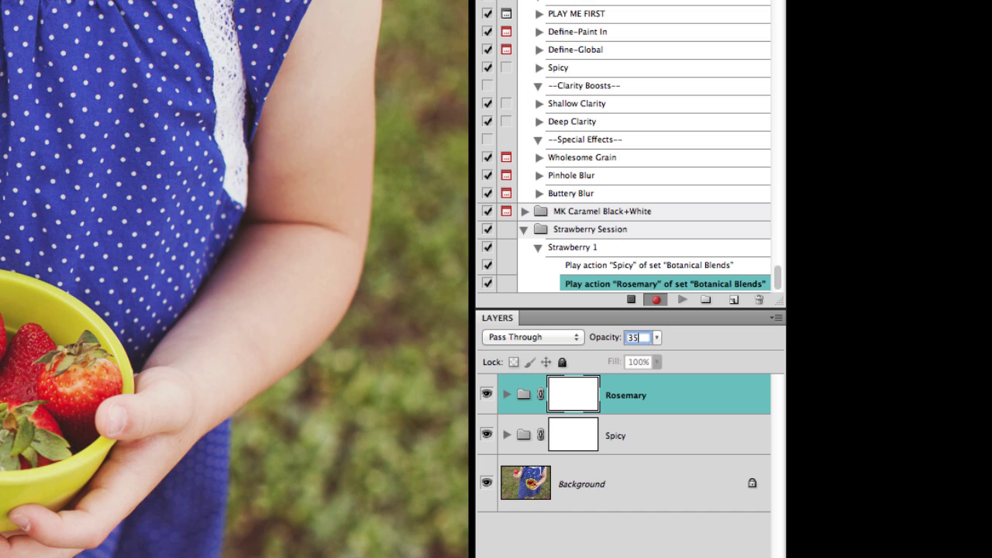
key(Return)
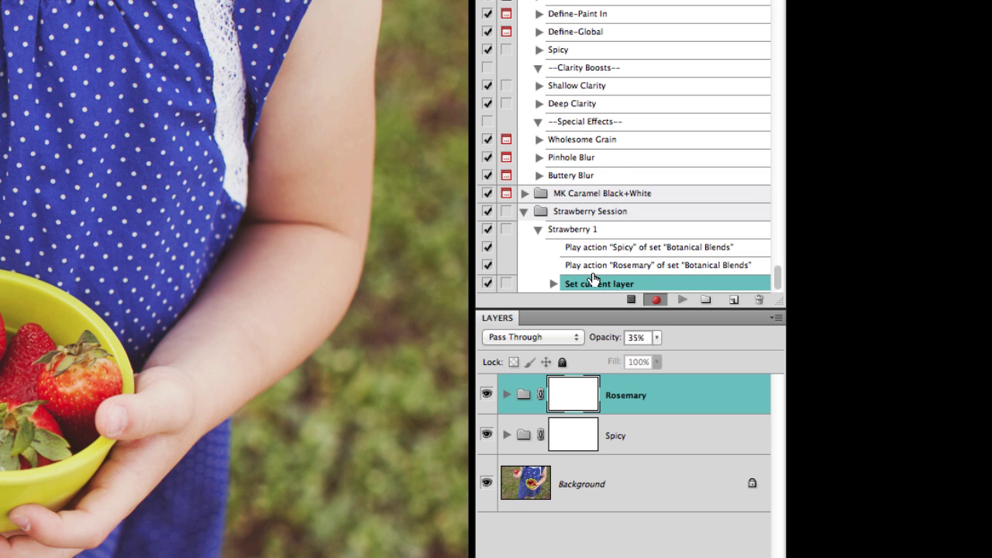
scroll(603, 178, up, 8)
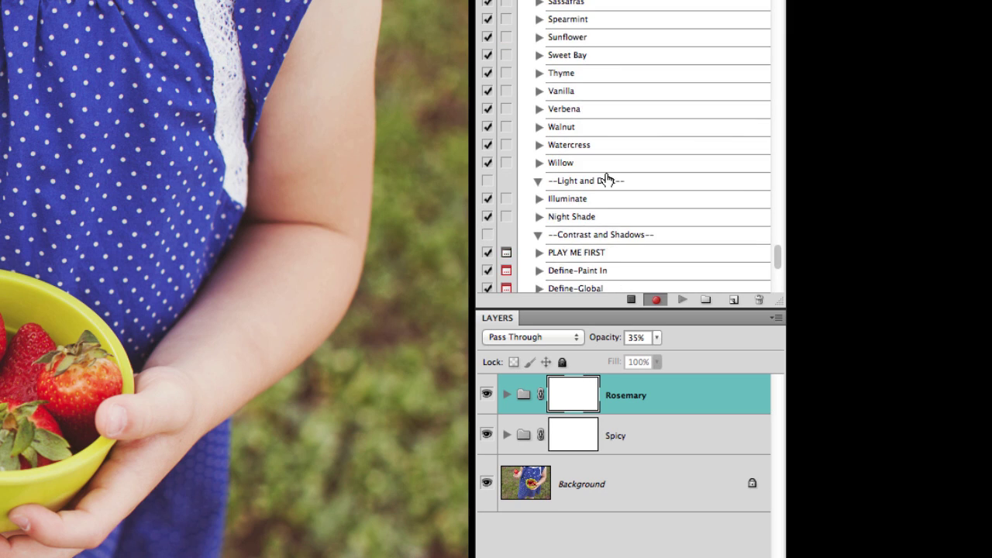
scroll(604, 178, up, 3)
scroll(581, 38, up, 1)
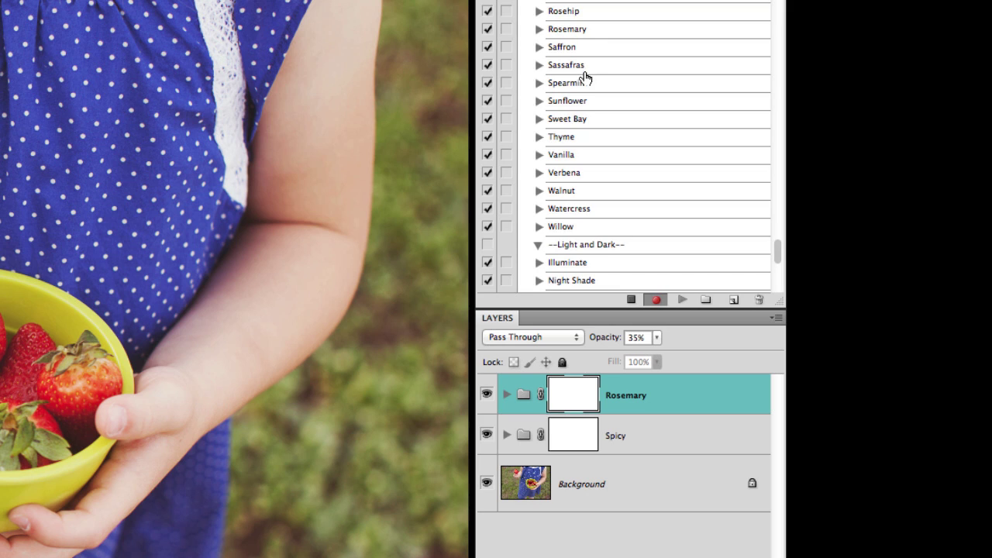
scroll(586, 77, up, 4)
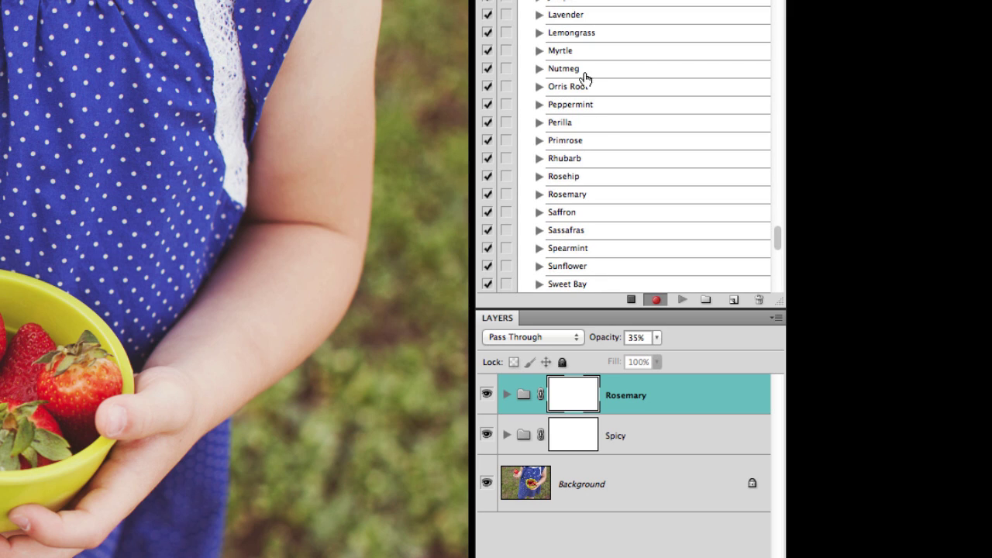
Step: Play the Primrose action and set the Primrose group's opacity to 50%
click(571, 147)
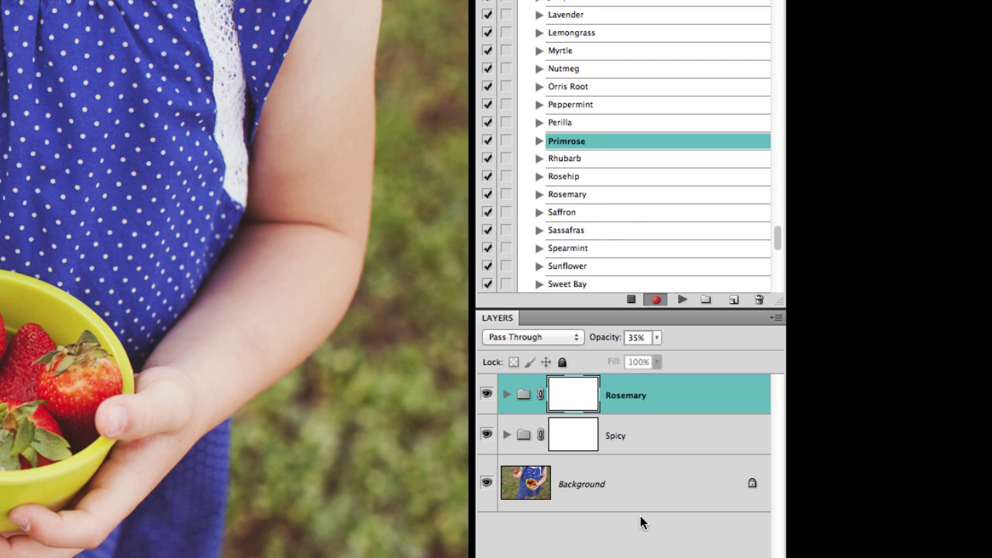
click(683, 301)
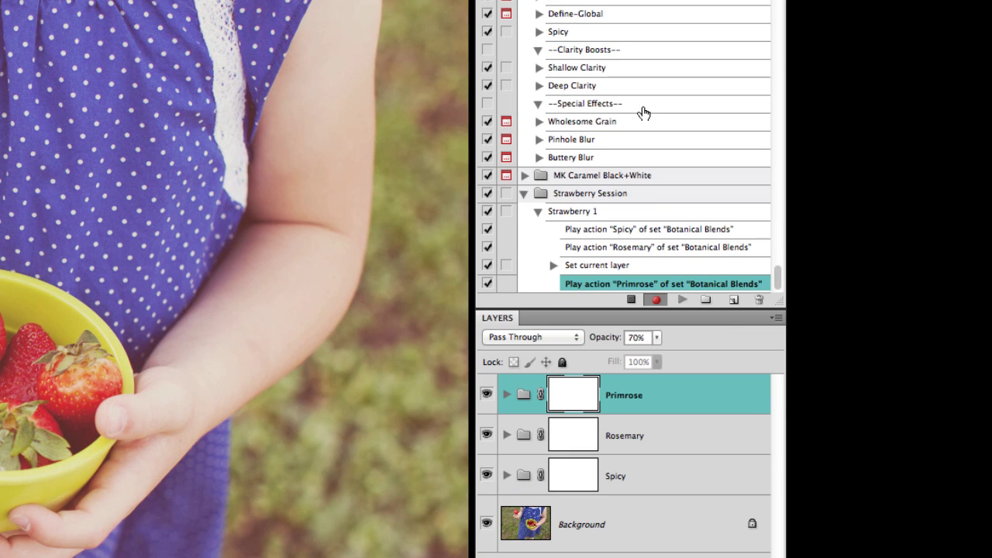
click(657, 338)
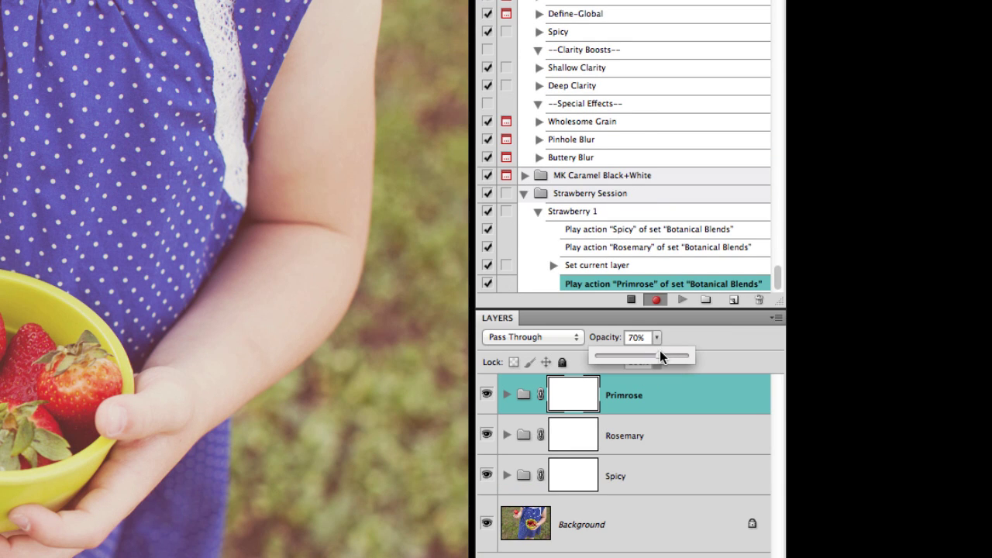
click(632, 337)
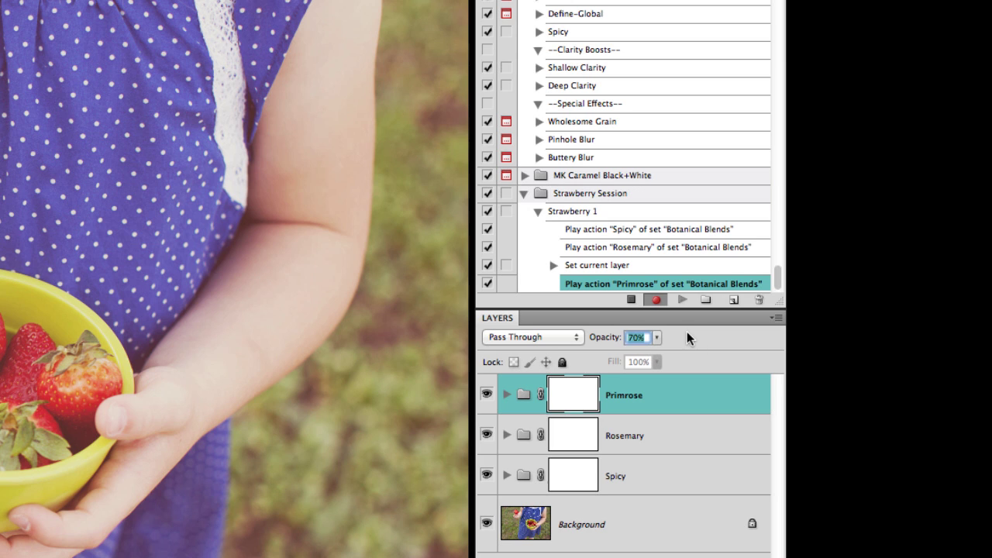
text(50)
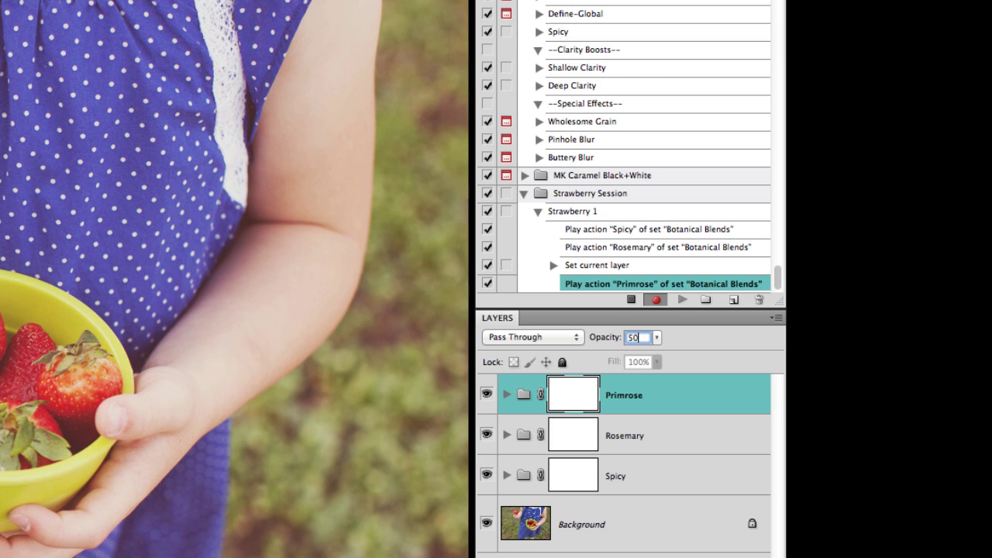
key(Return)
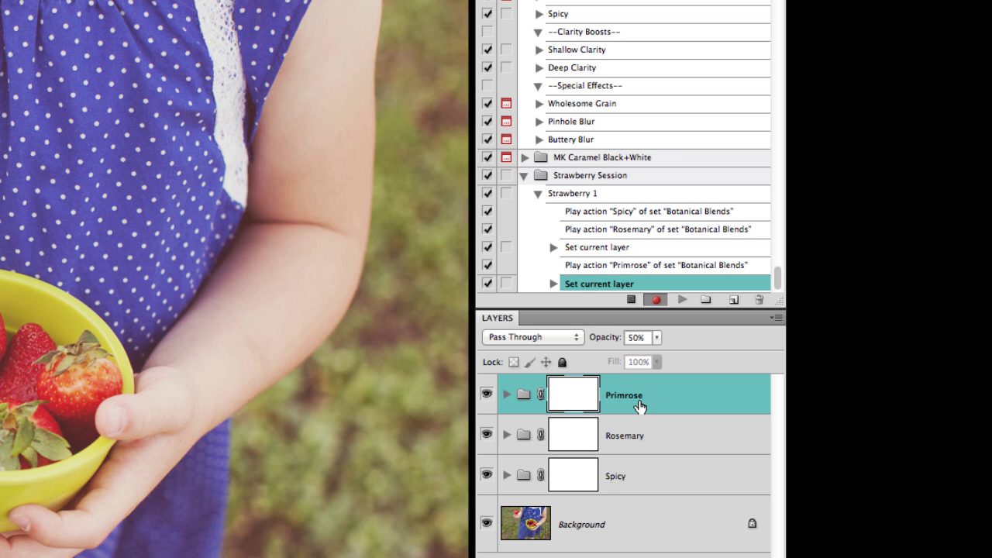
Step: Group Spicy, Rosemary and Primrose into a group named 'Strawberry 1', then stop recording
shift+click(640, 480)
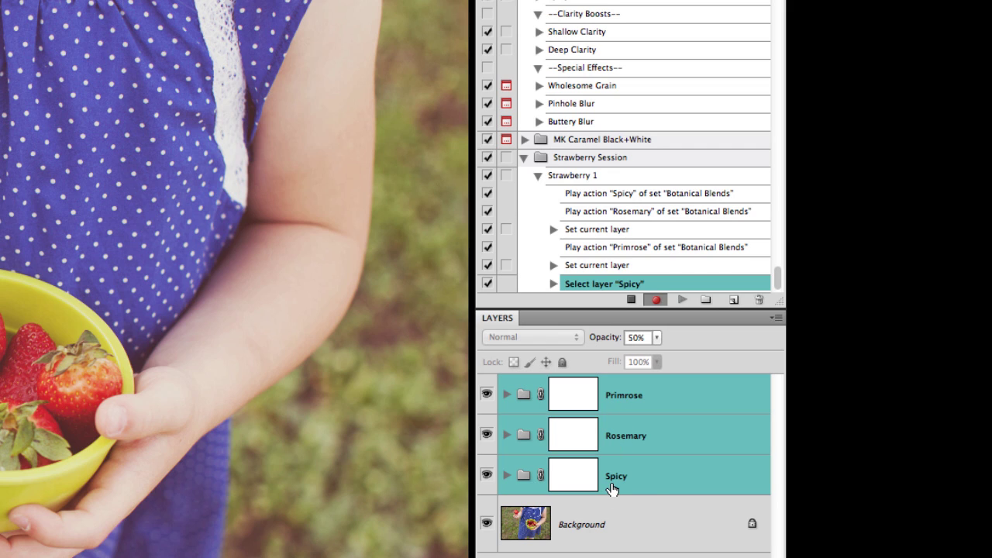
drag(612, 489, 768, 302)
click(774, 320)
click(769, 317)
click(775, 319)
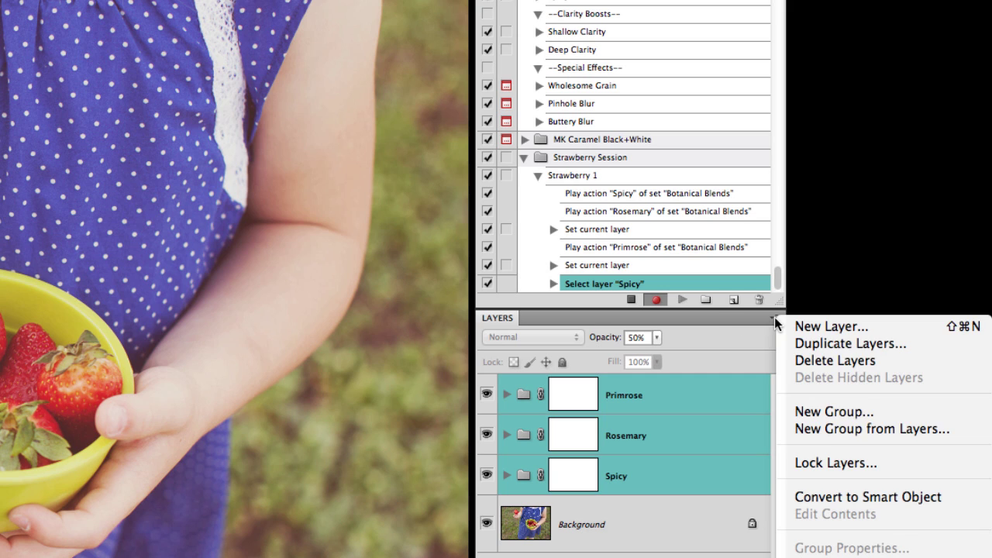
click(818, 430)
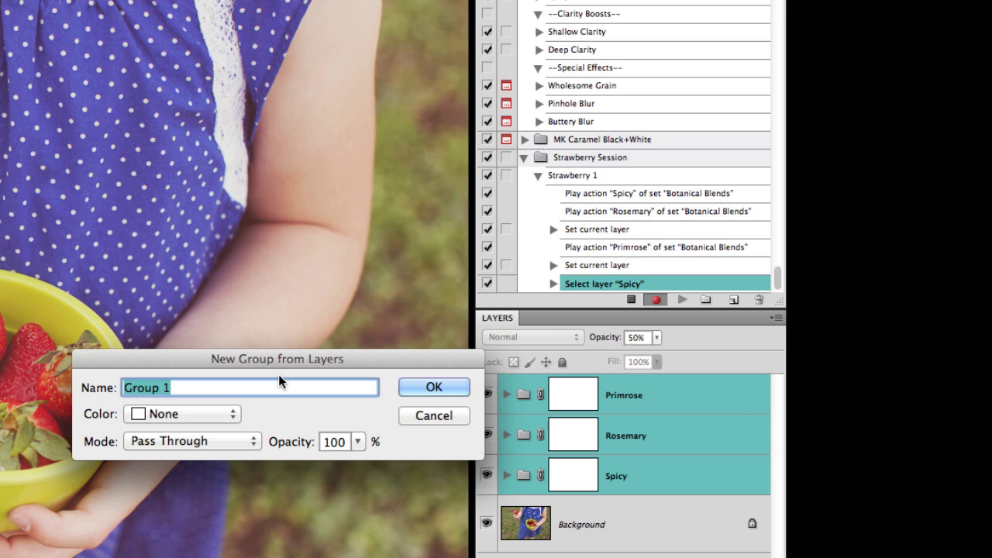
text(Stra)
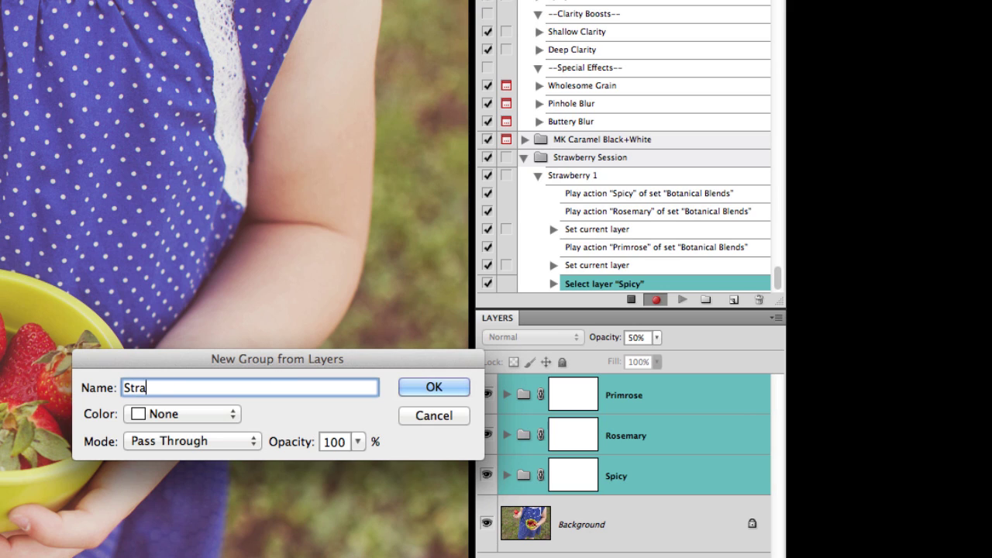
text(wberry 1)
click(445, 386)
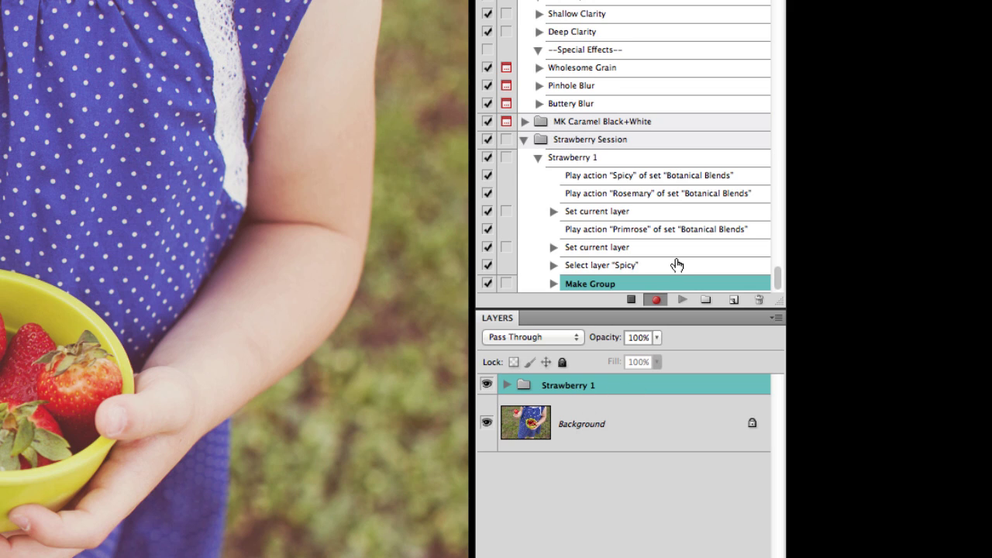
click(630, 301)
Step: Delete the Strawberry 1 layer group and play the Strawberry 1 action to rebuild it
drag(568, 388, 759, 557)
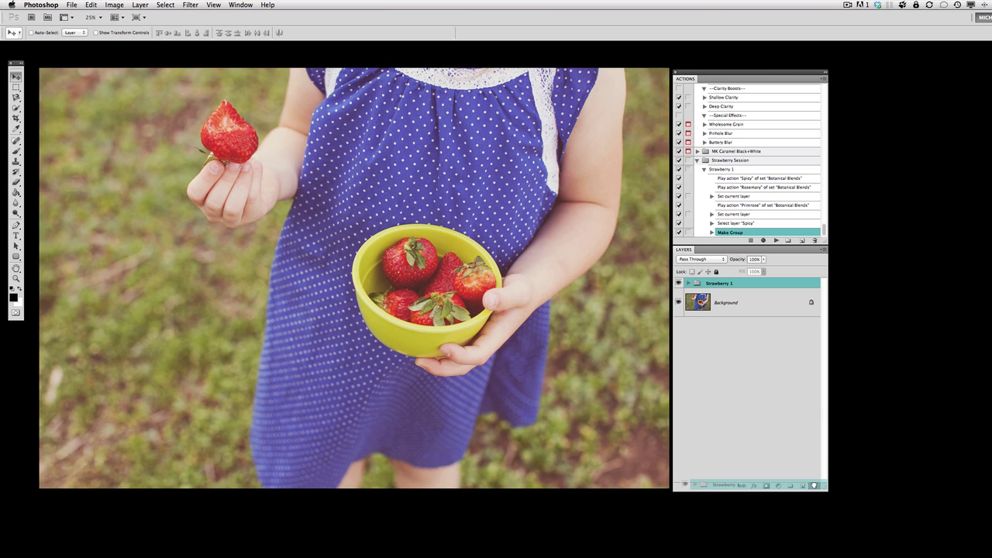
drag(814, 485, 814, 485)
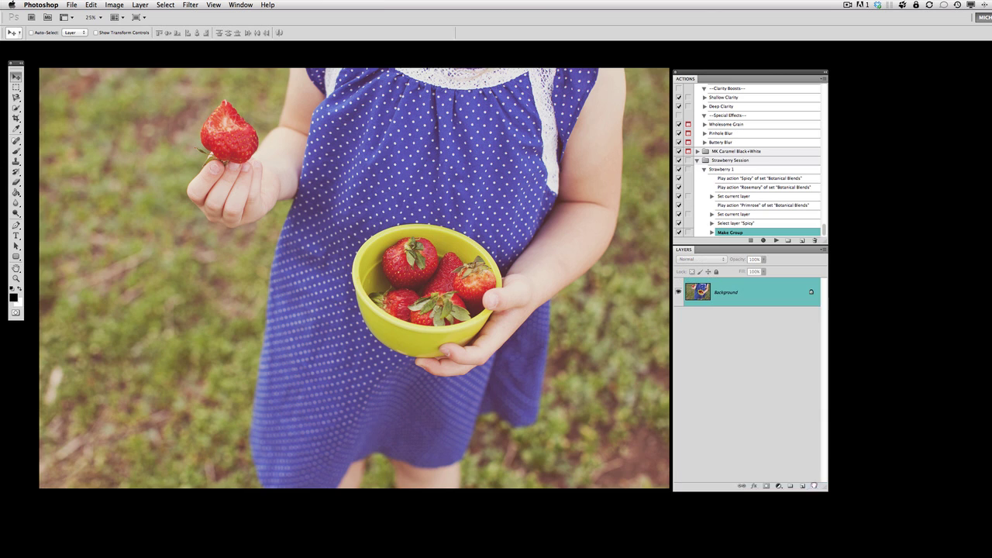
click(702, 172)
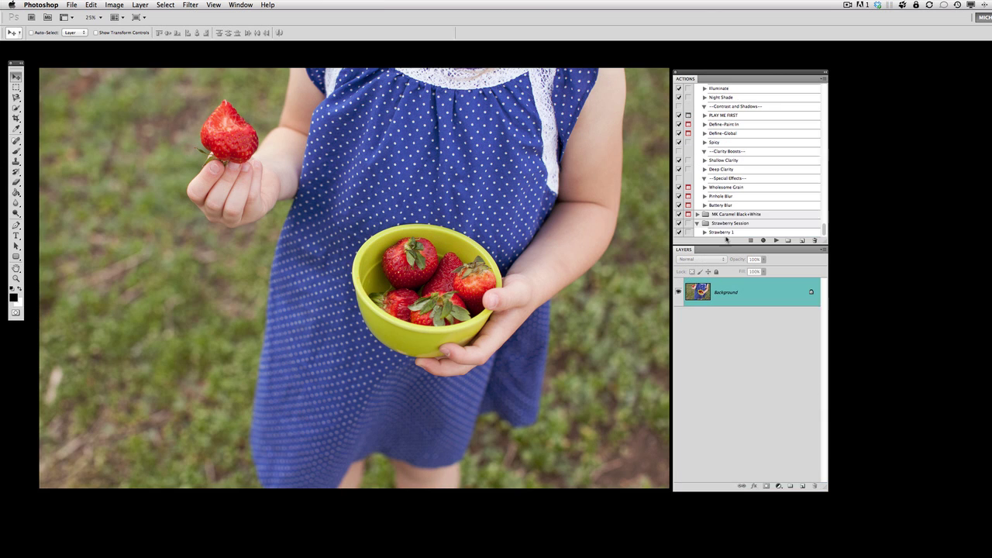
click(725, 233)
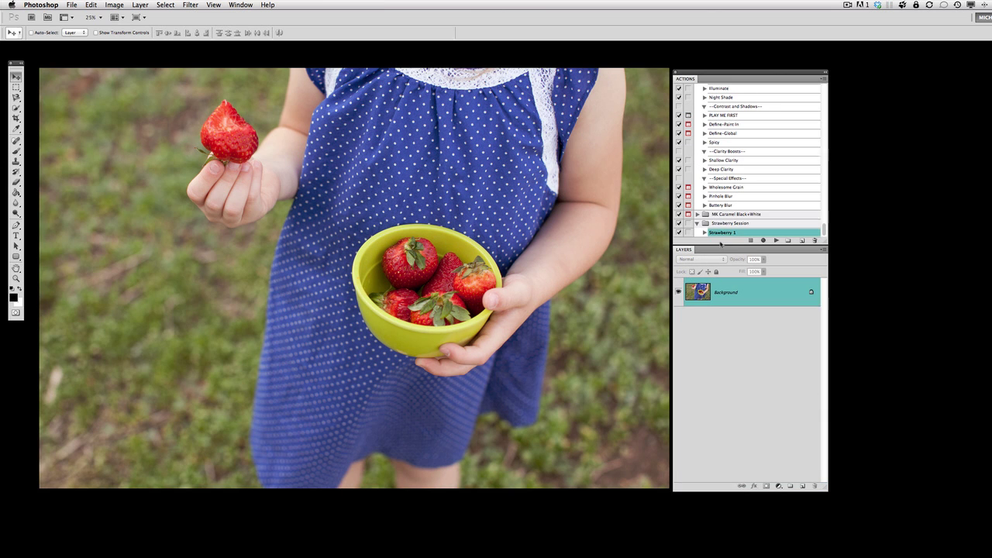
click(776, 241)
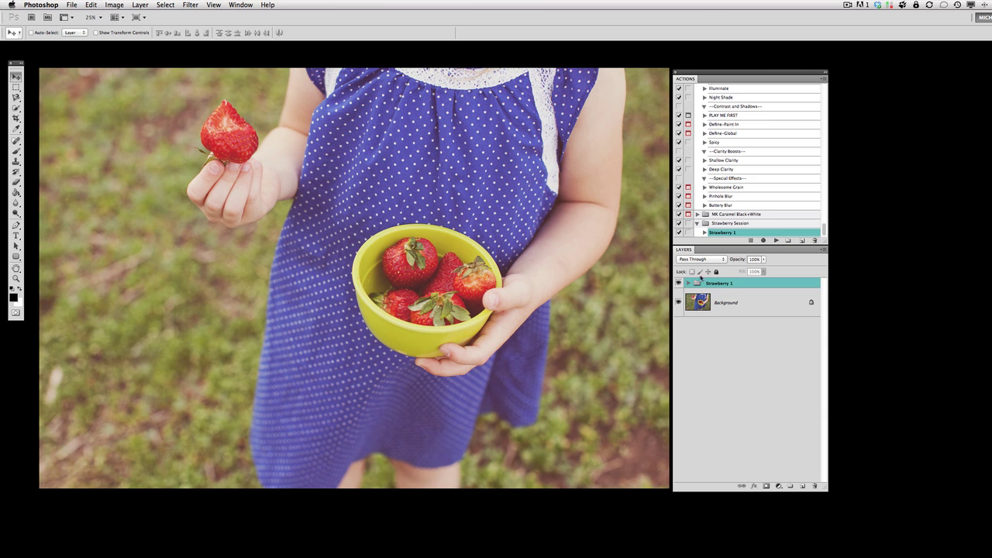
Step: Check the Spicy, Rosemary and Primrose layer opacities inside the rebuilt Strawberry 1 group
click(688, 284)
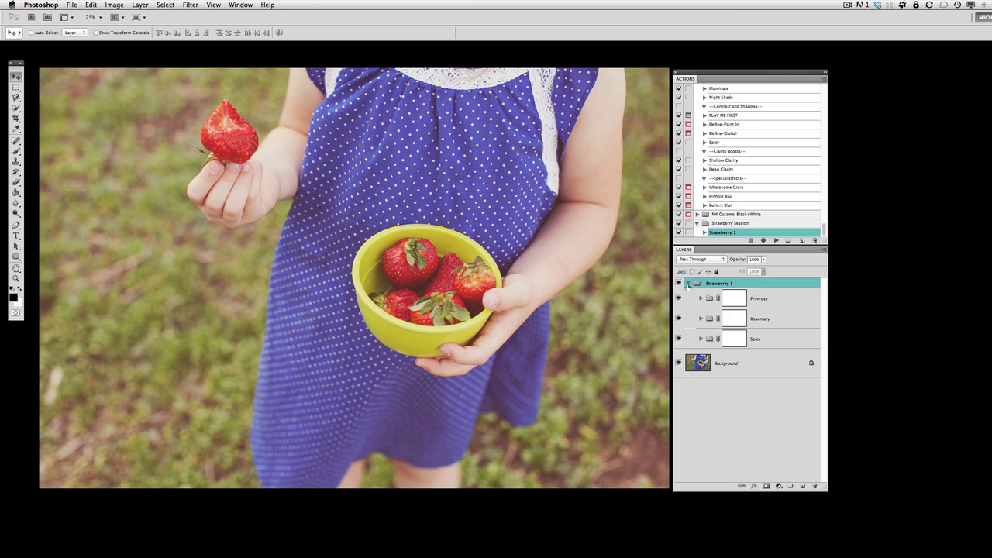
click(768, 344)
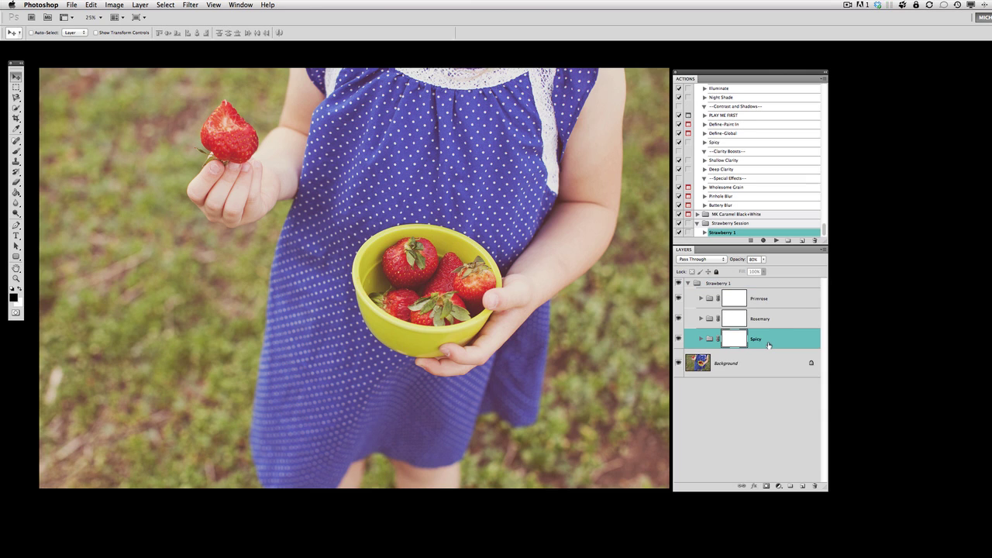
click(771, 324)
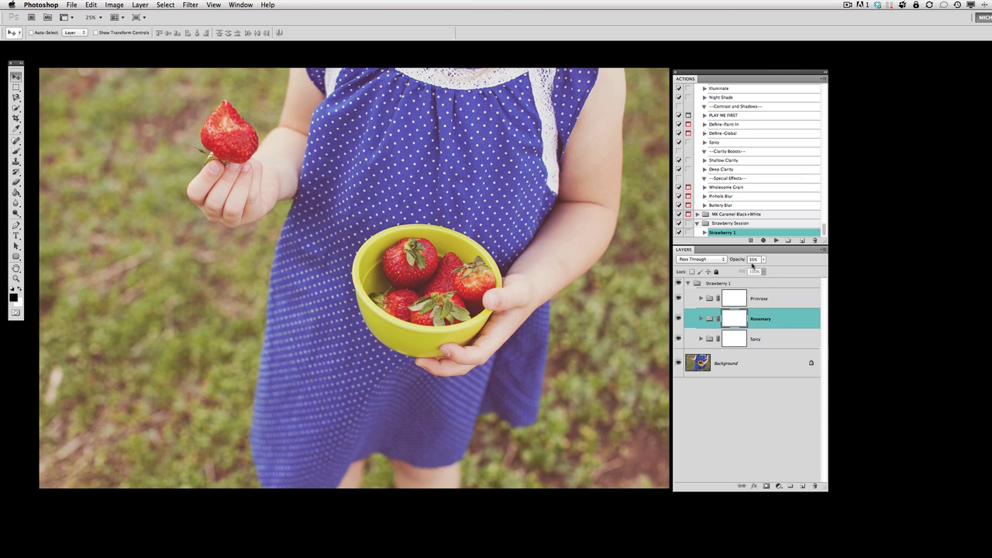
click(759, 300)
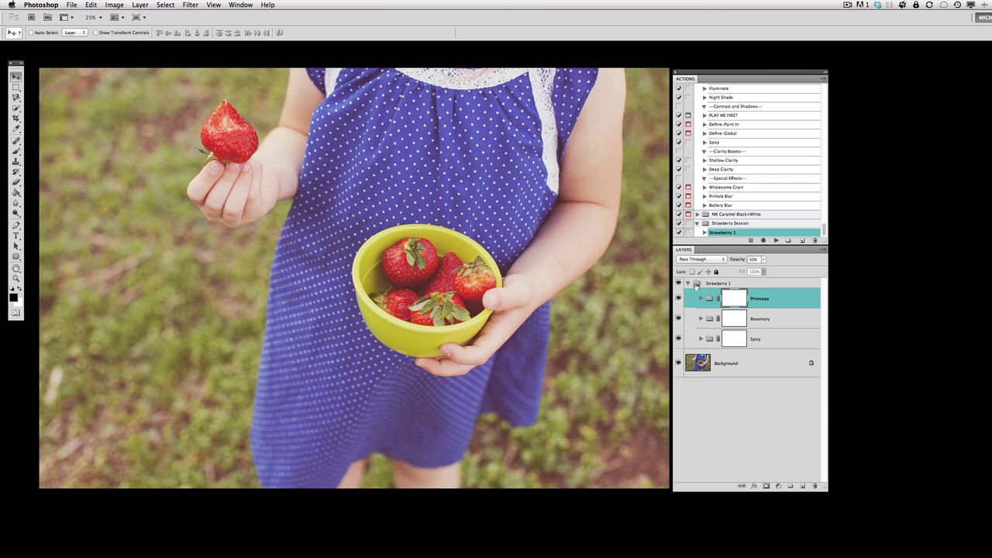
click(688, 283)
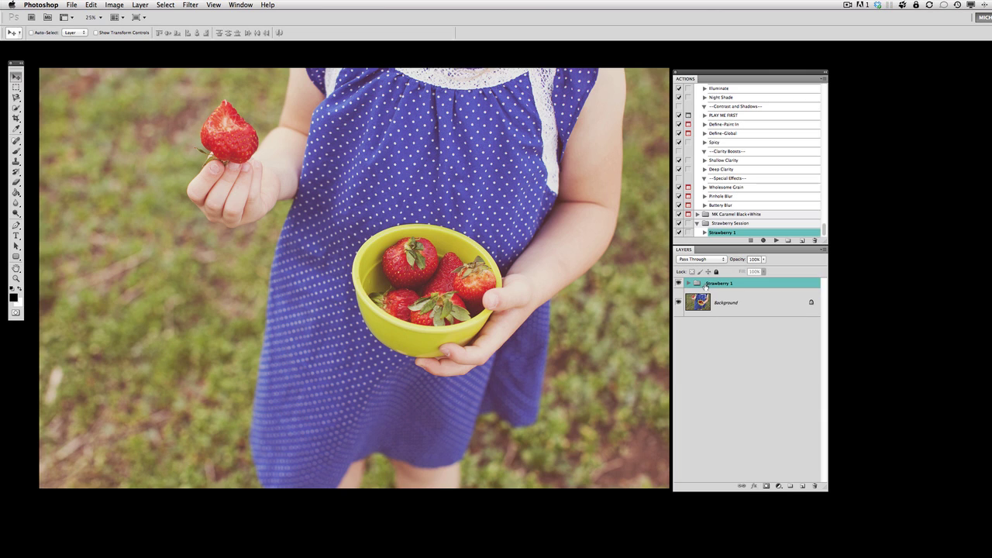
click(733, 224)
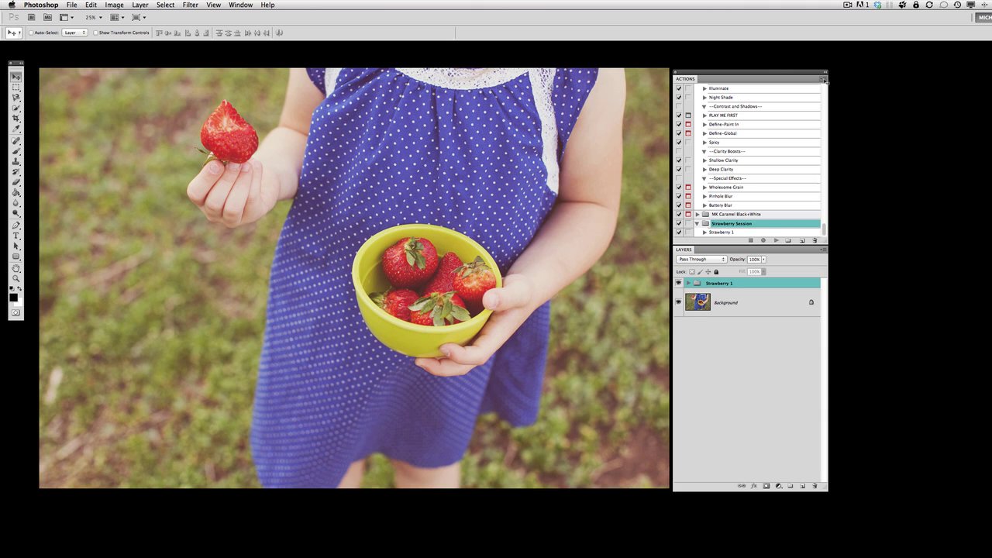
Step: Save the Strawberry Session set with Save Actions as the file 'Strawberry Session'
click(826, 79)
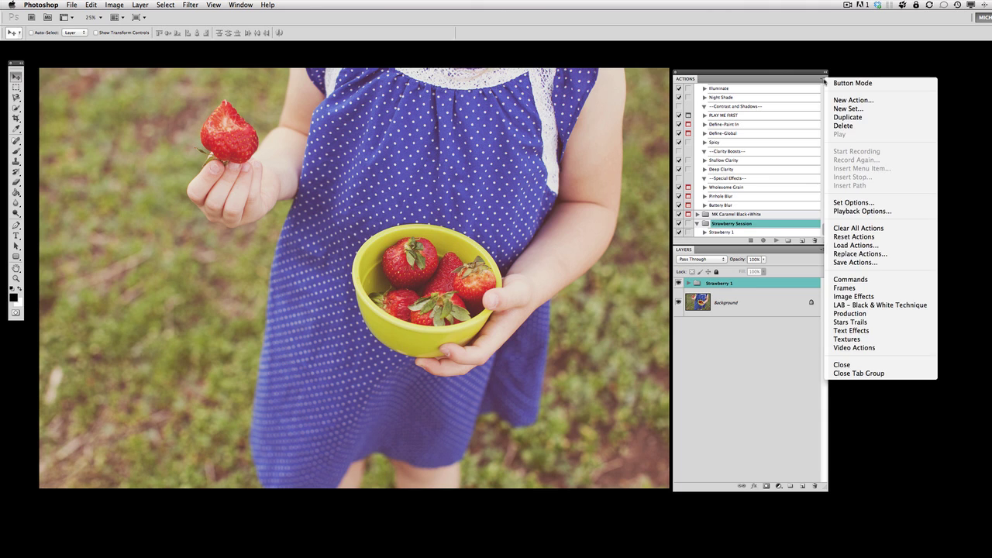
click(732, 227)
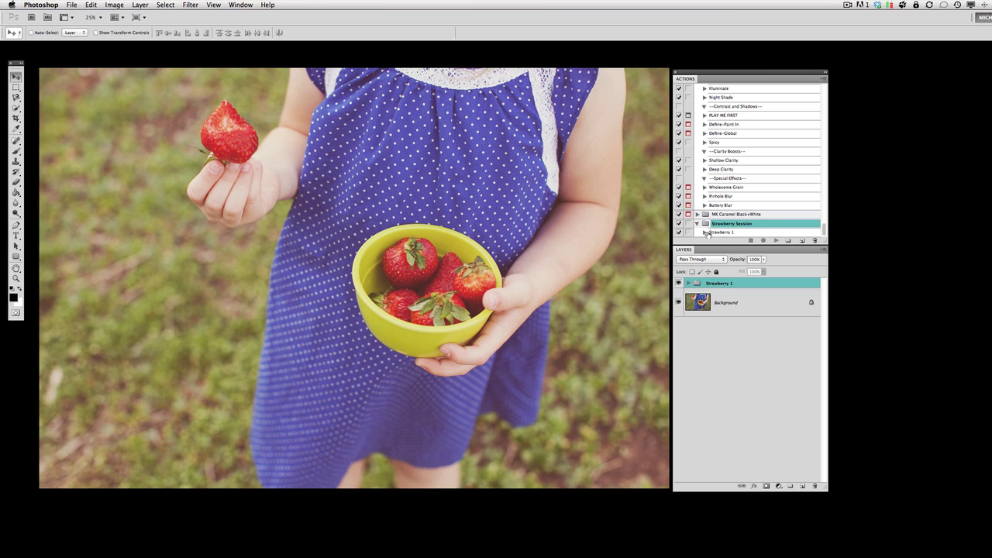
click(710, 233)
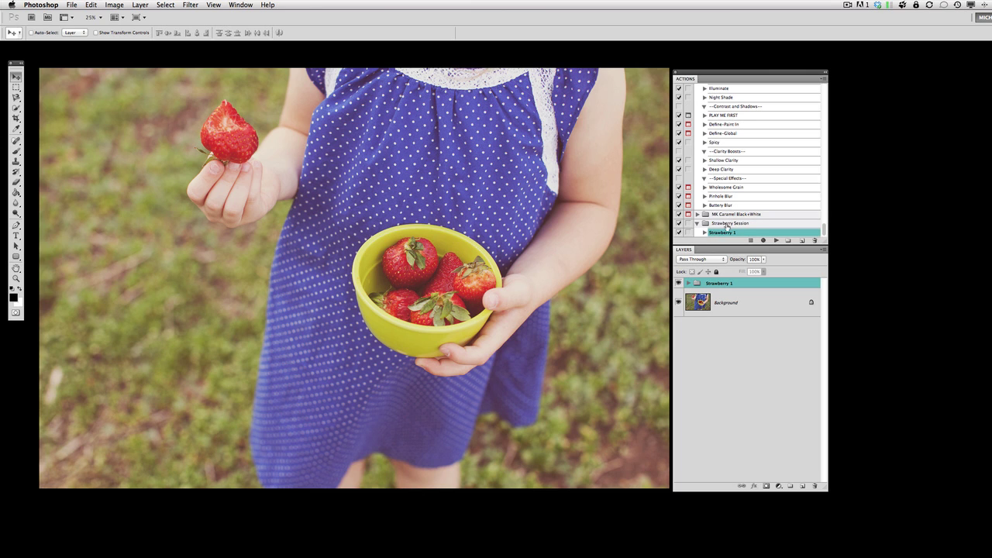
click(732, 224)
click(824, 78)
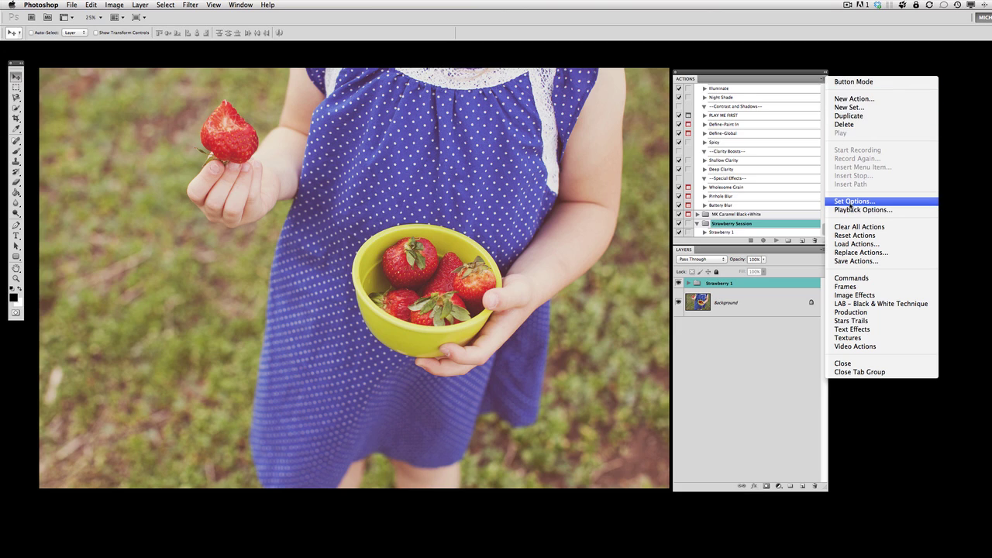
click(855, 262)
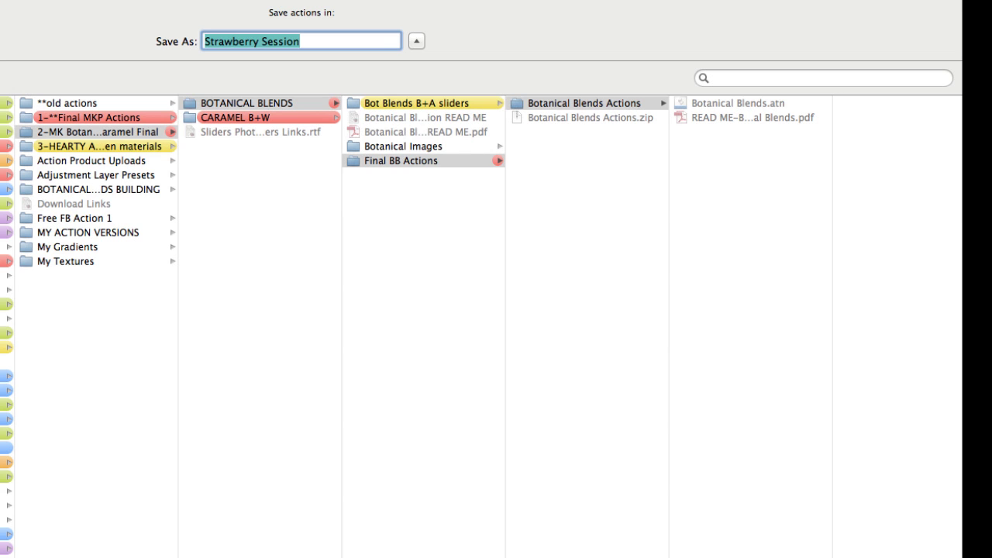
key(Return)
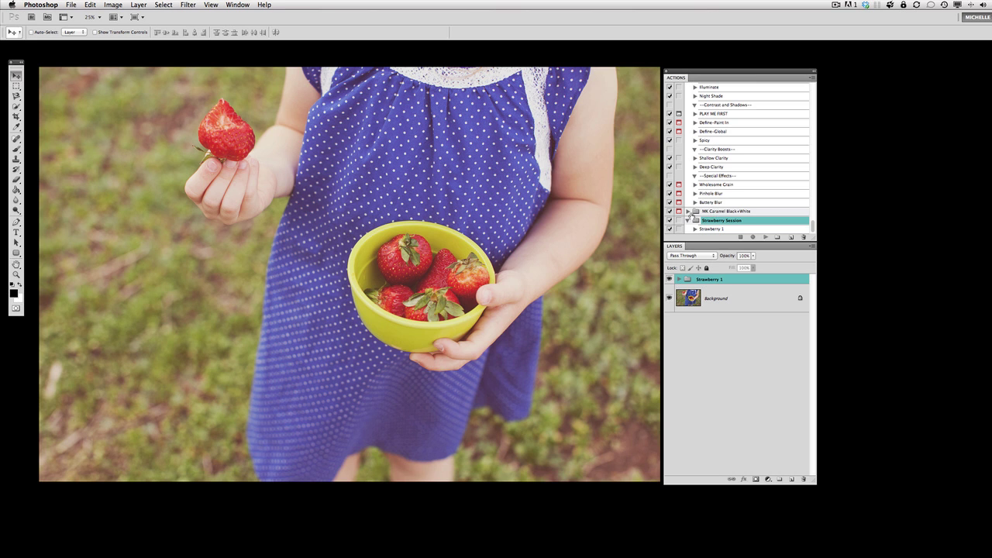
Step: Switch to the photo of the girl holding the strawberry bowl and play Strawberry 1 on it
key(ctrl+w)
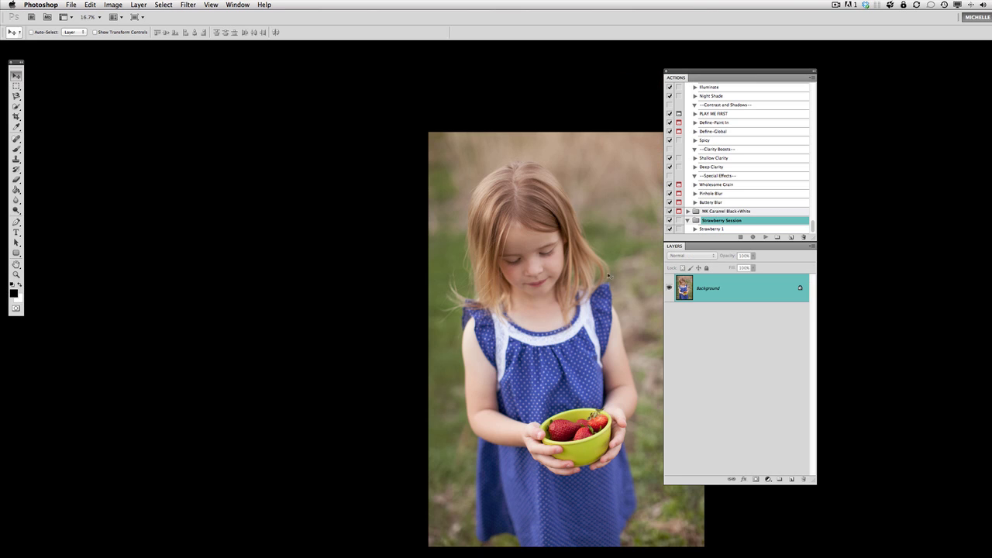
key(ctrl+Tab)
key(ctrl+Tab)
key(ctrl+Tab)
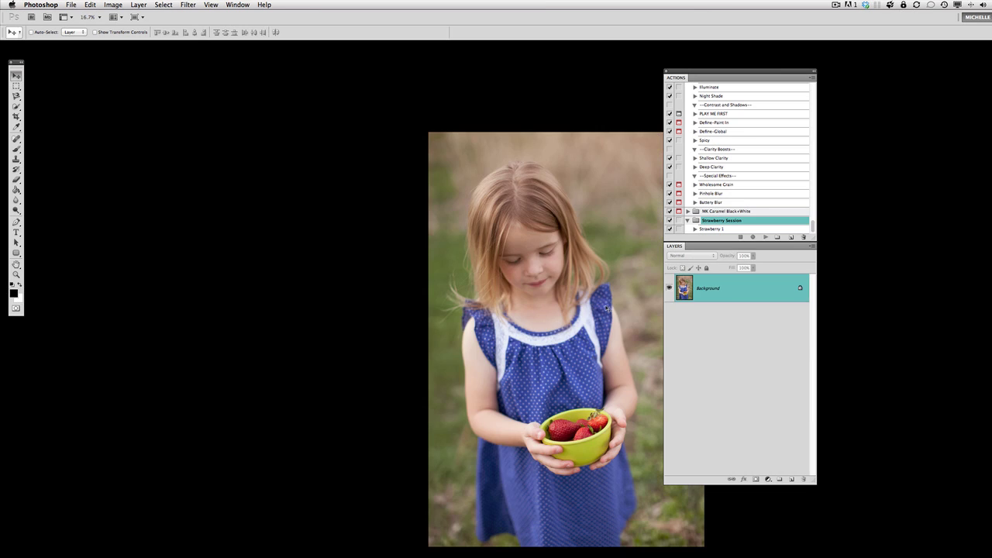
drag(607, 308, 528, 250)
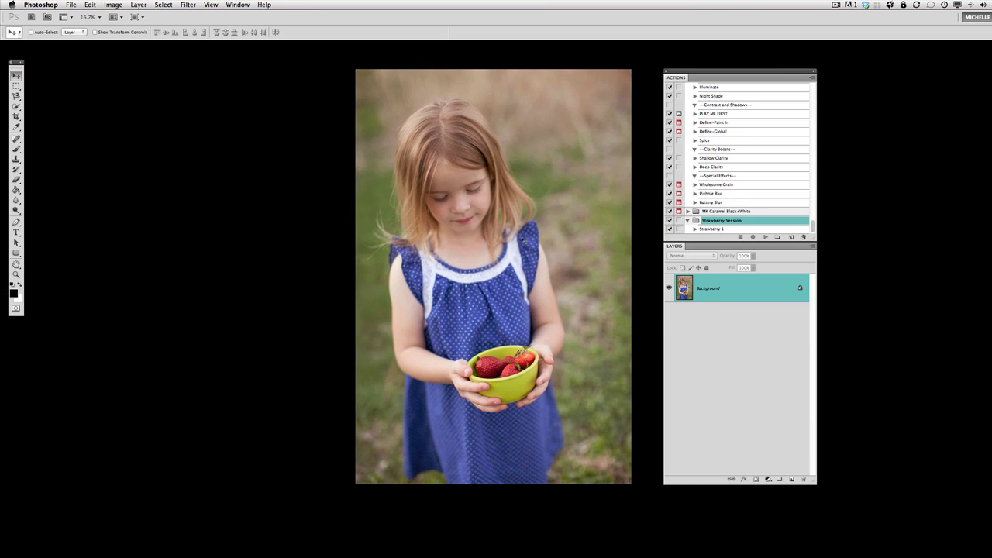
click(711, 229)
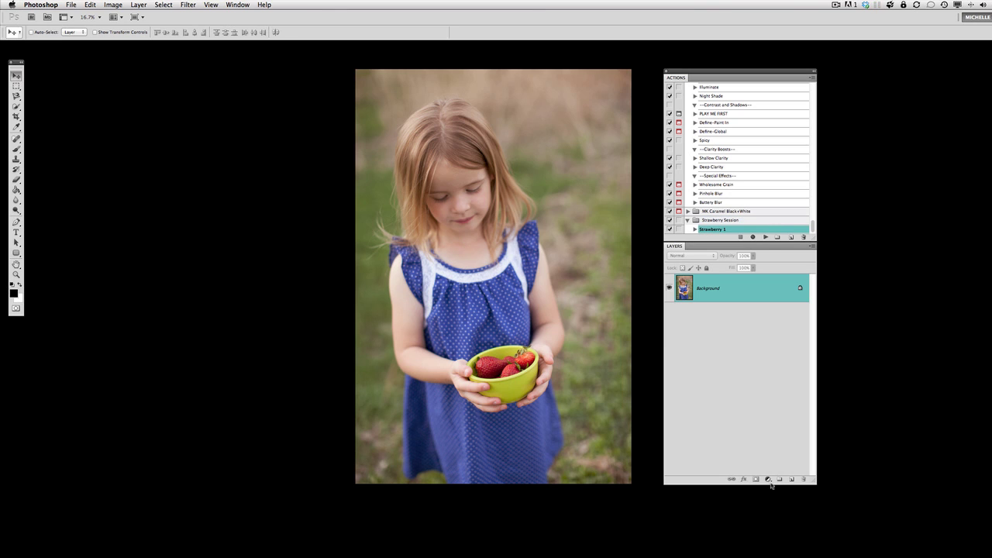
click(766, 237)
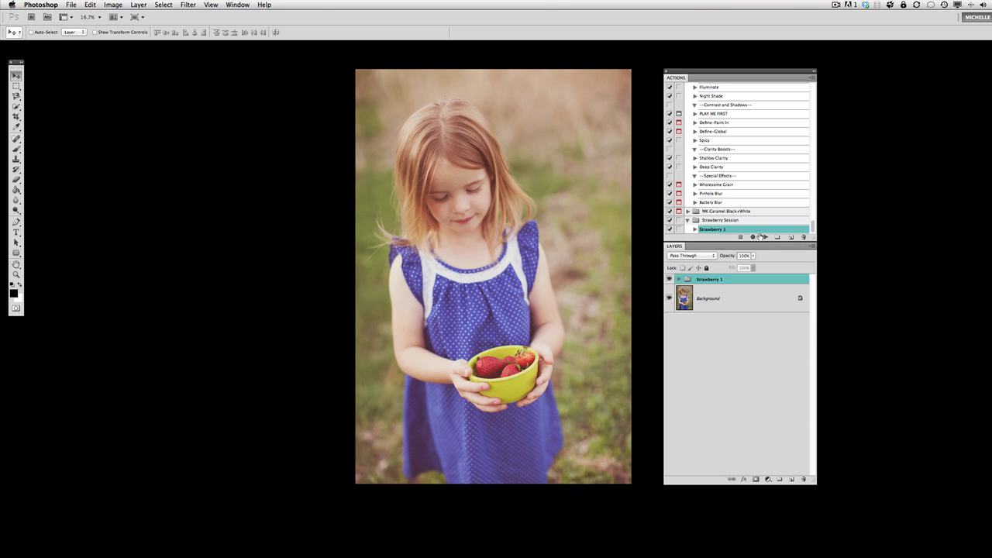
Step: Open File > Automate > Batch with set Strawberry Session, action Strawberry 1, source Opened Files
click(71, 5)
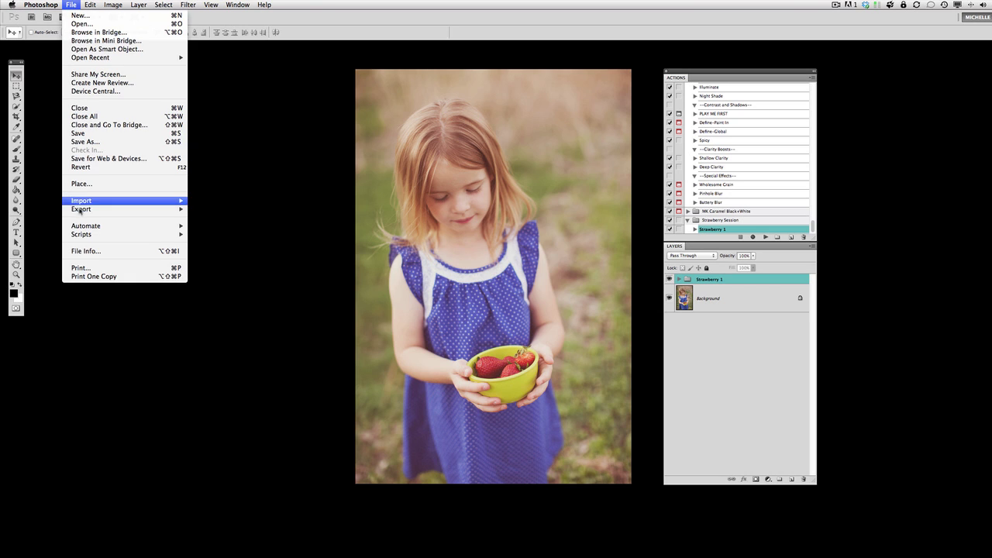
mouse_move(81, 227)
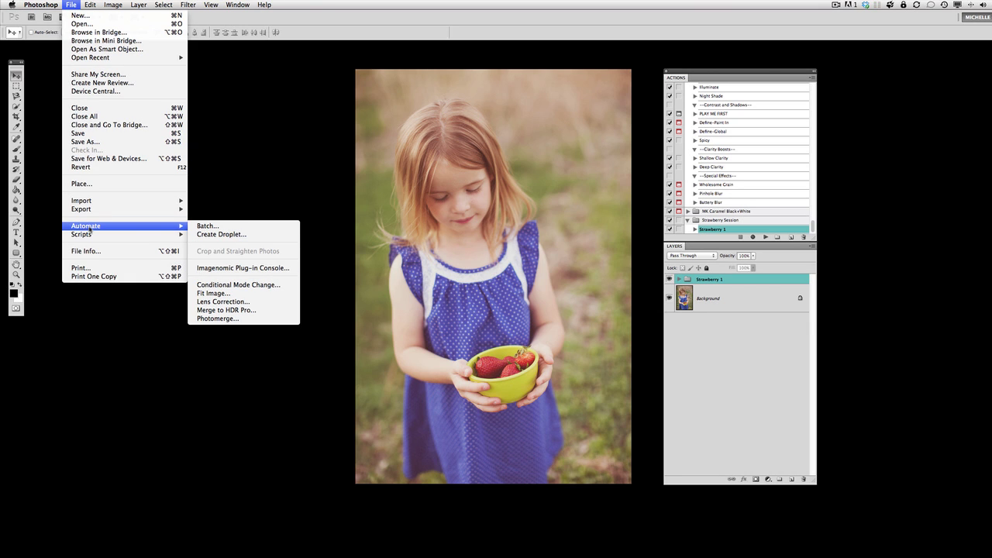
click(207, 226)
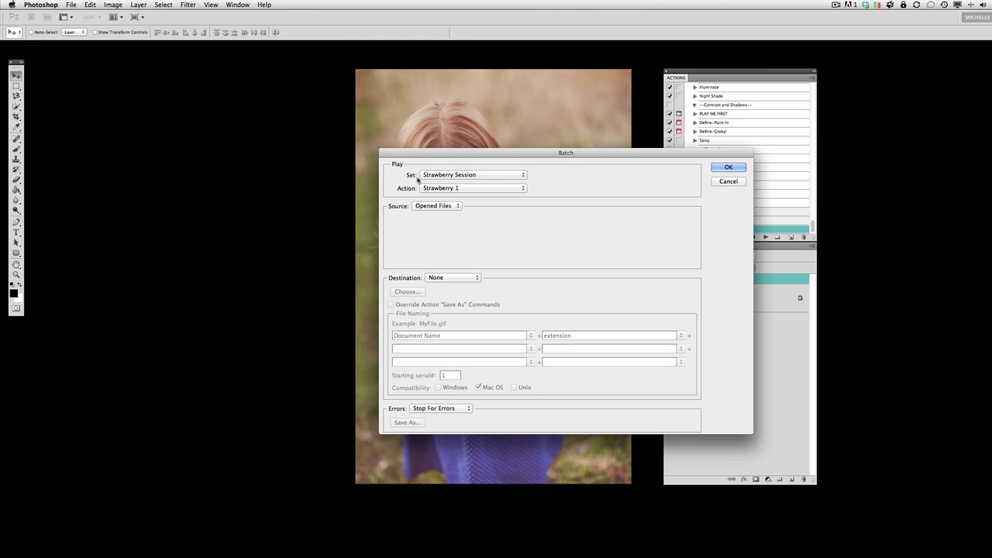
click(481, 177)
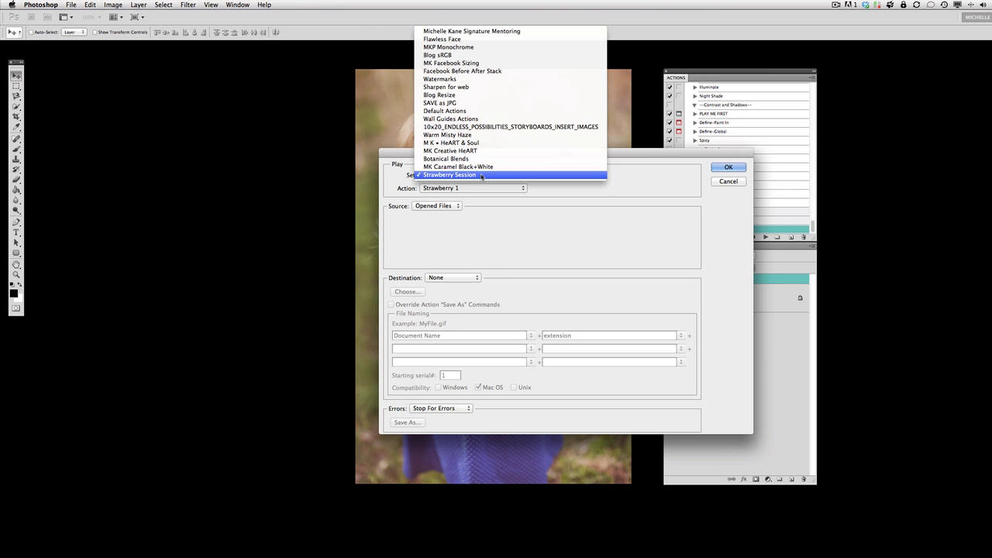
click(480, 175)
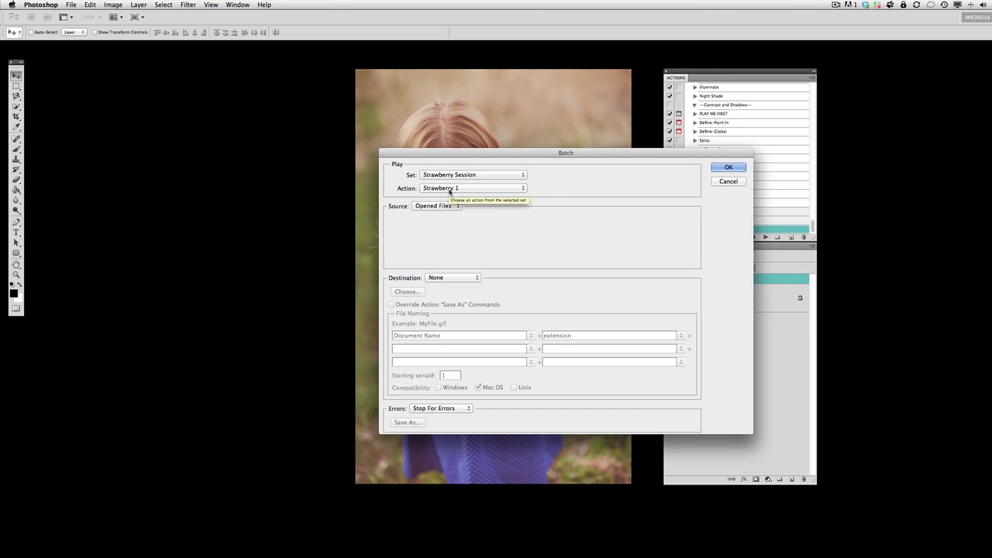
click(450, 207)
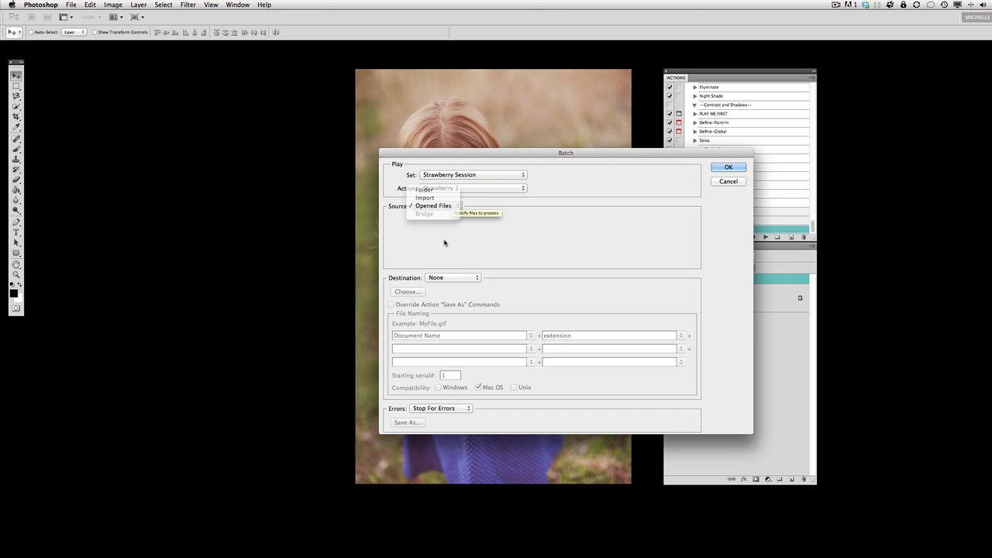
click(444, 242)
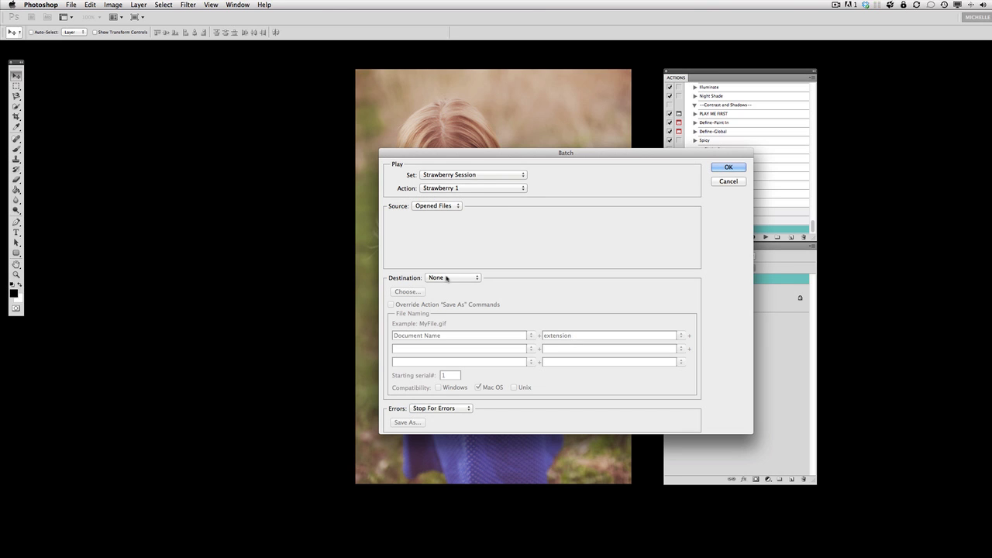
click(447, 278)
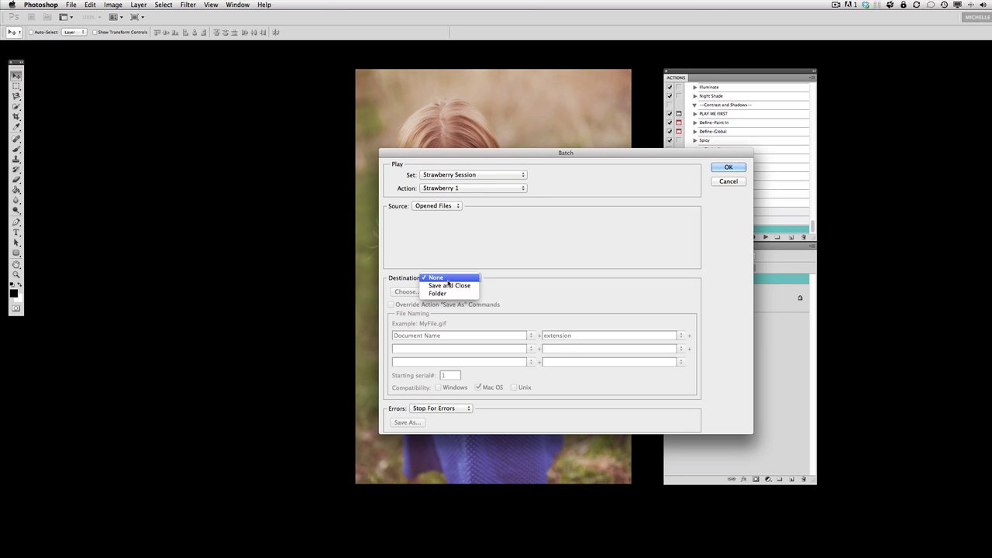